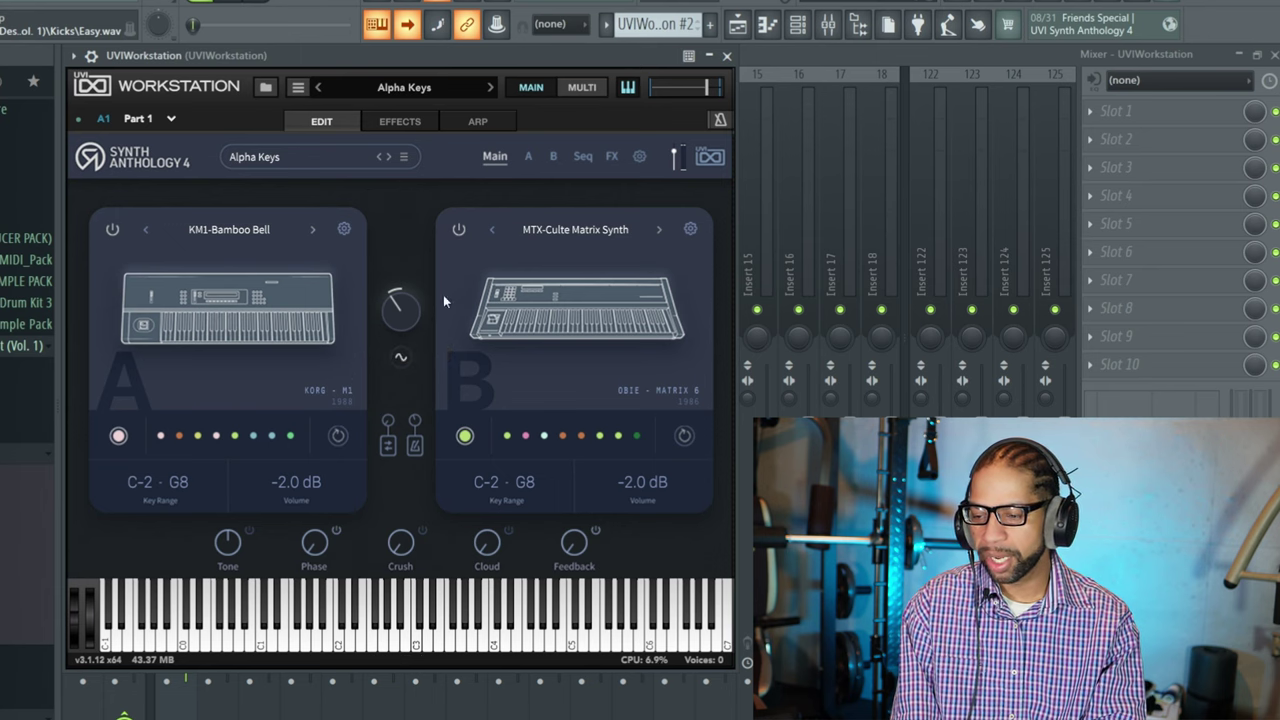
# Check the crossfade between layers A and B, and switch layer A off and back on
pyautogui.moveTo(407, 321)
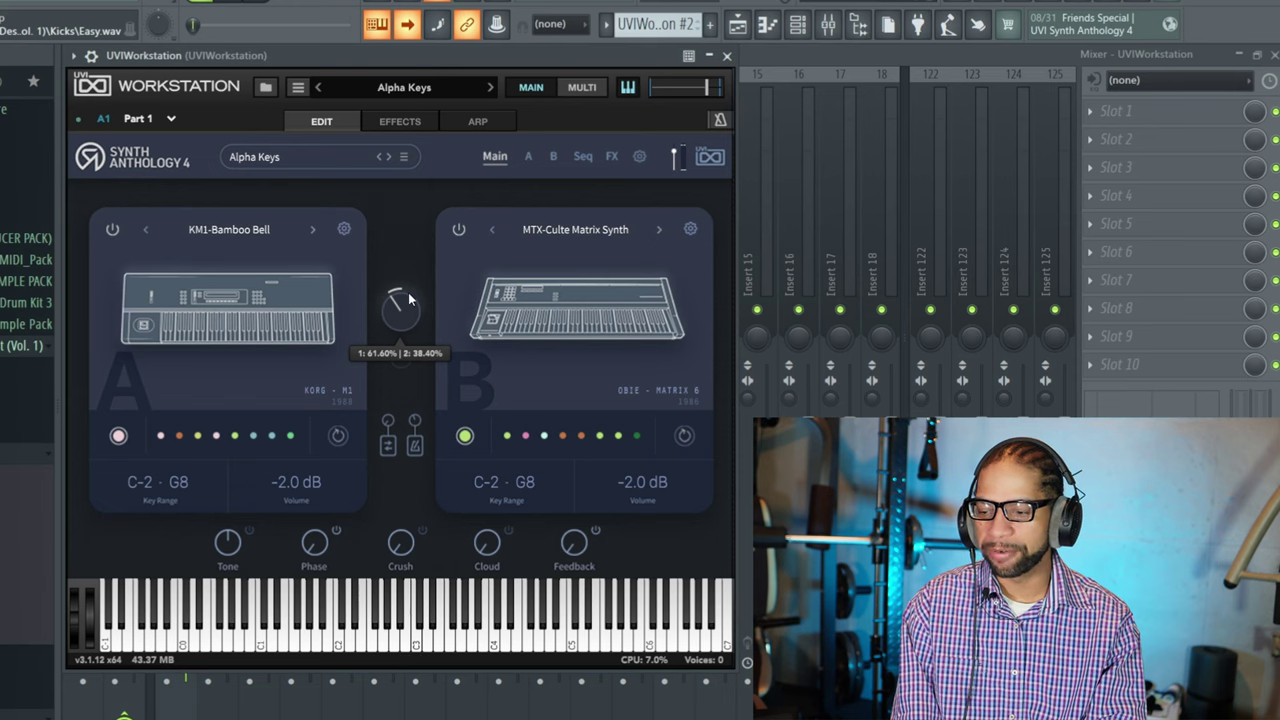
pyautogui.moveTo(400, 305); pyautogui.dragTo(435, 316)
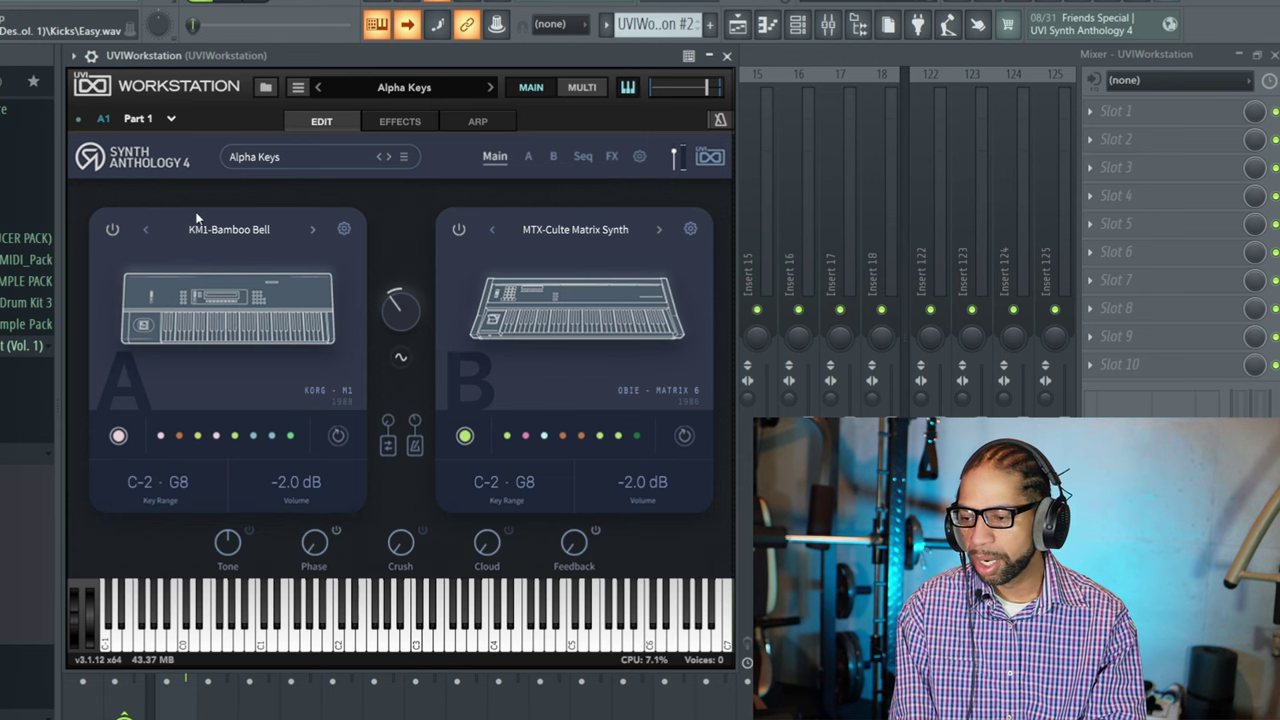
pyautogui.click(113, 229)
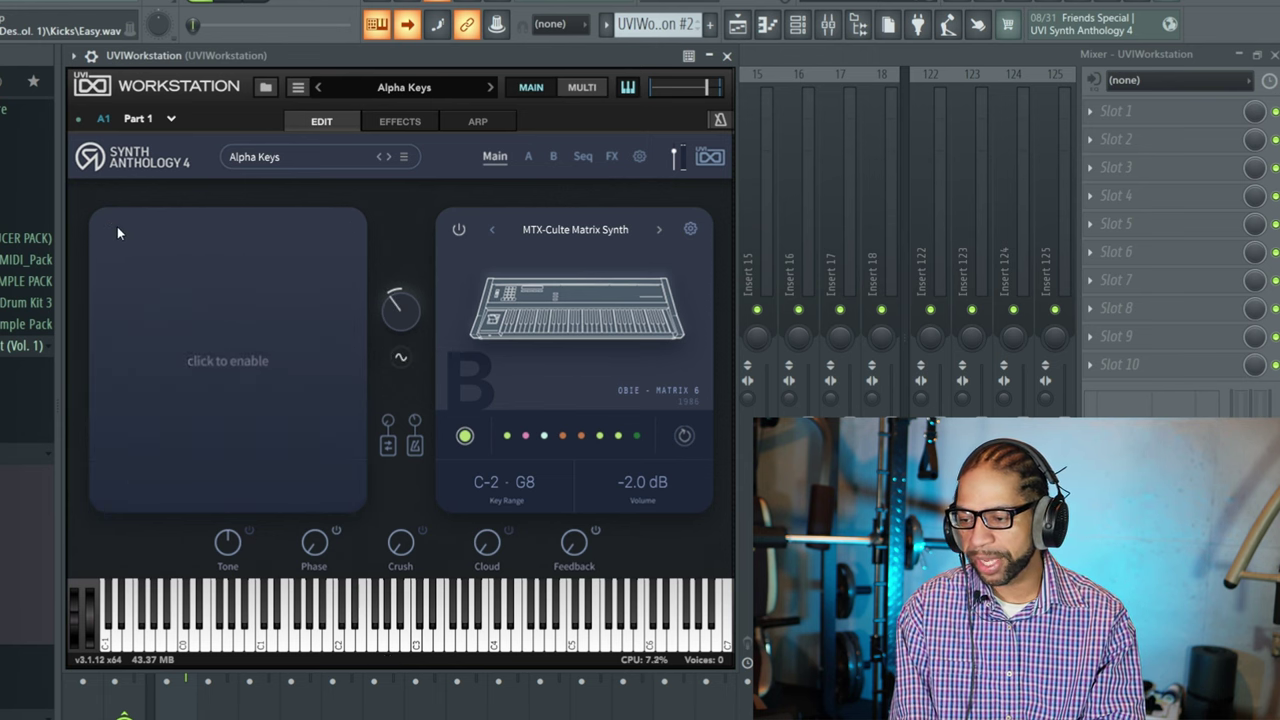
pyautogui.click(117, 231)
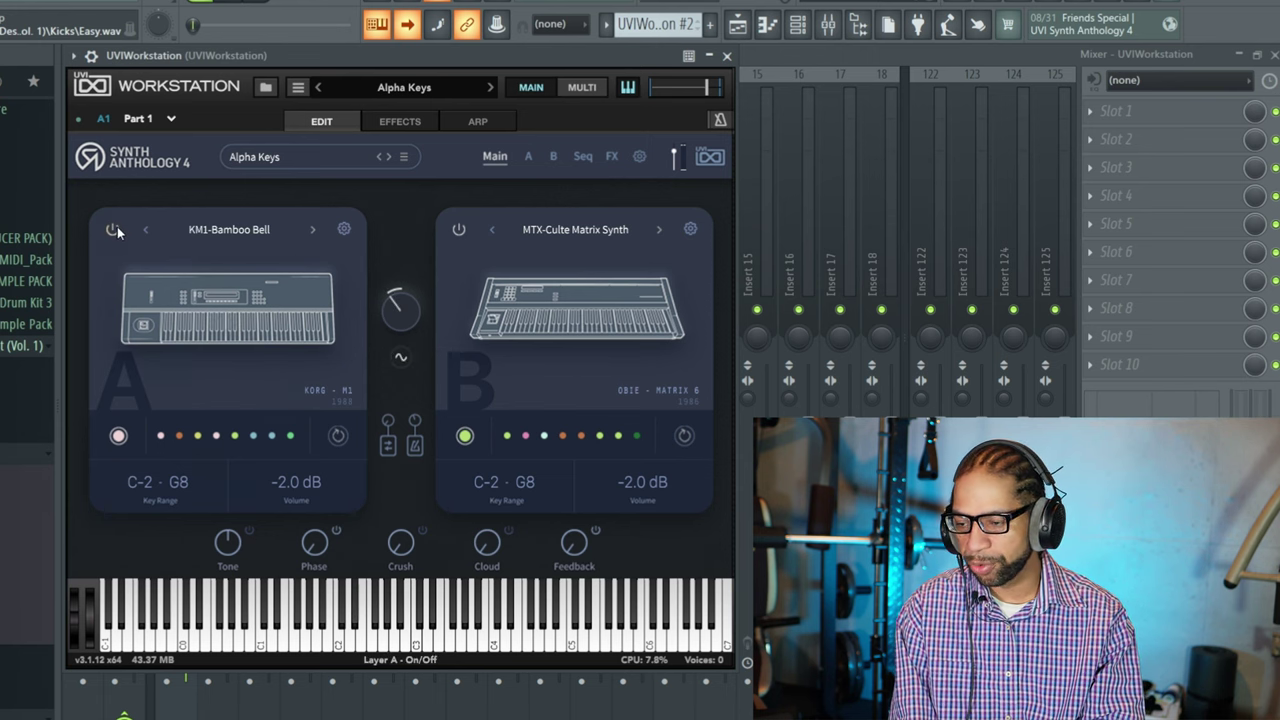
# Examine layer A's detailed sound settings and its effects page, and return to the main overview of both layers
pyautogui.click(346, 230)
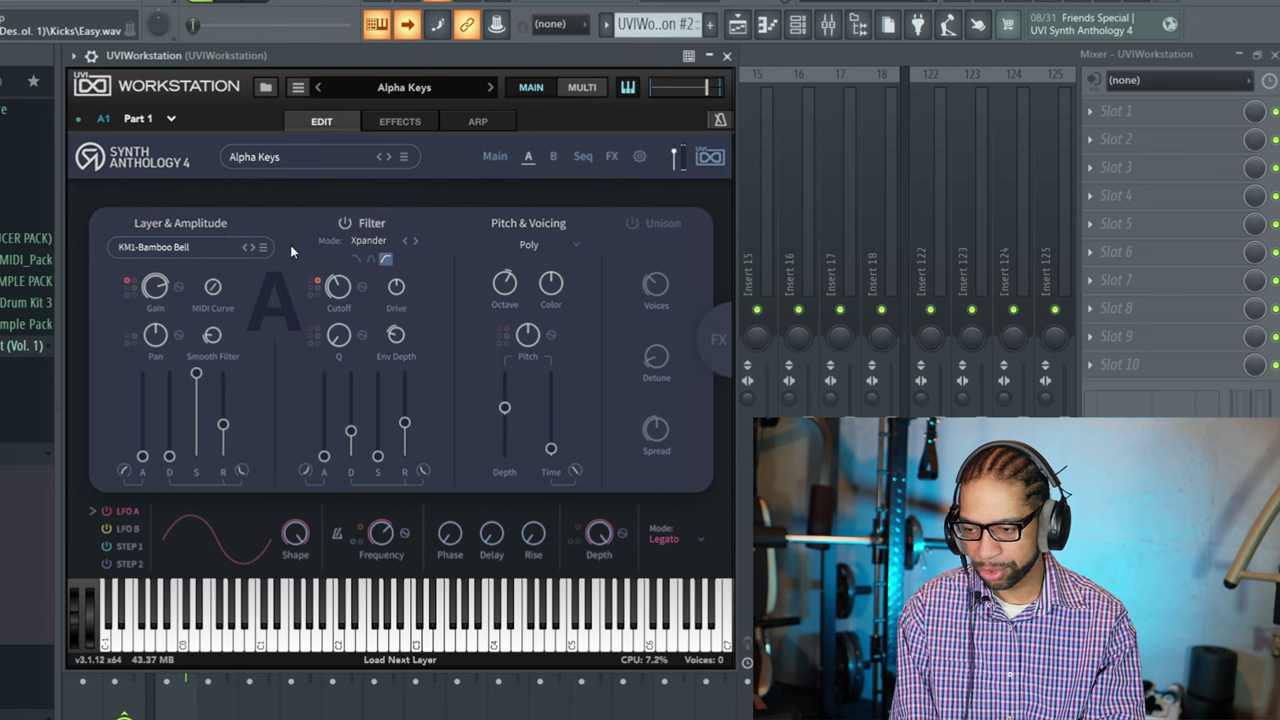
pyautogui.moveTo(543, 287)
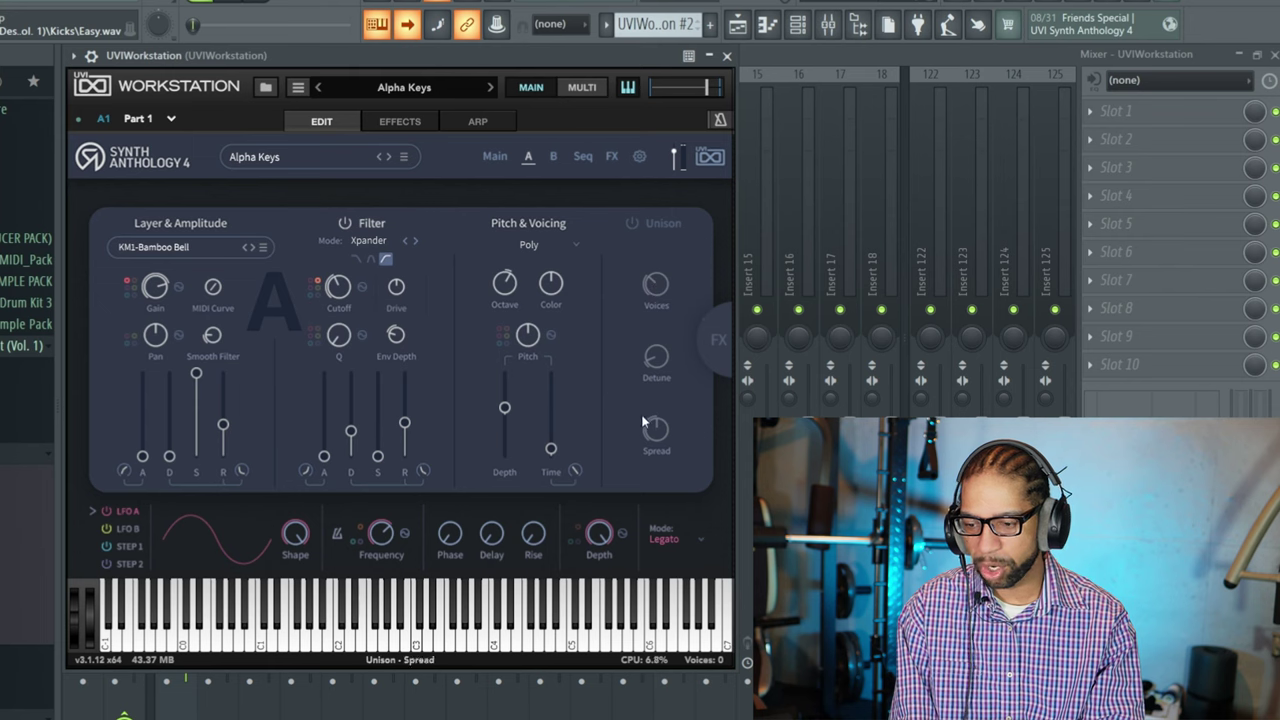
pyautogui.click(717, 345)
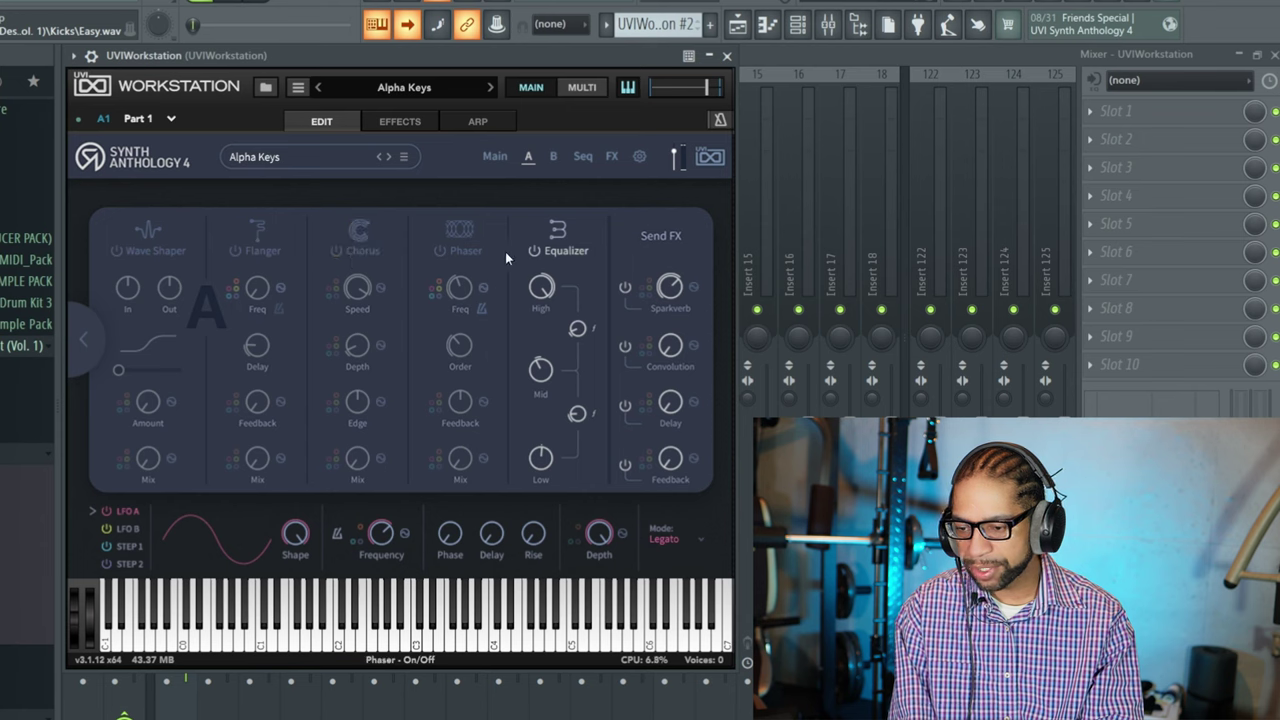
pyautogui.moveTo(668, 355)
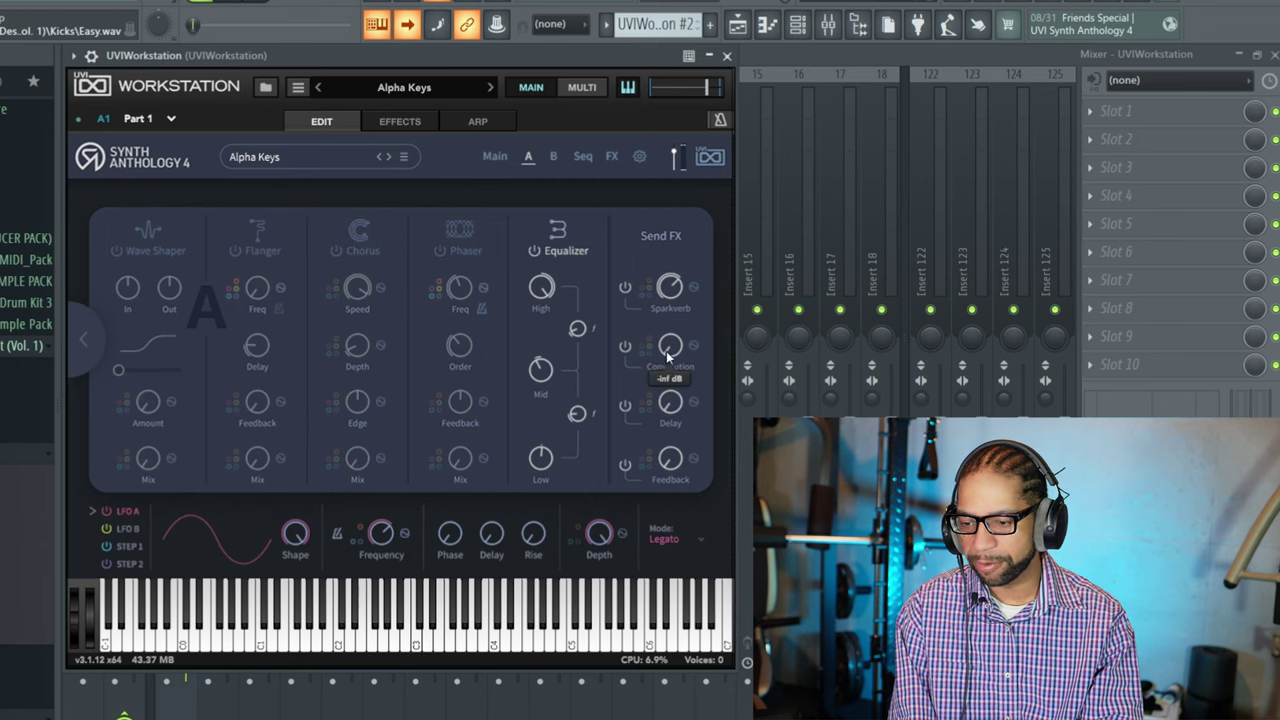
pyautogui.click(84, 340)
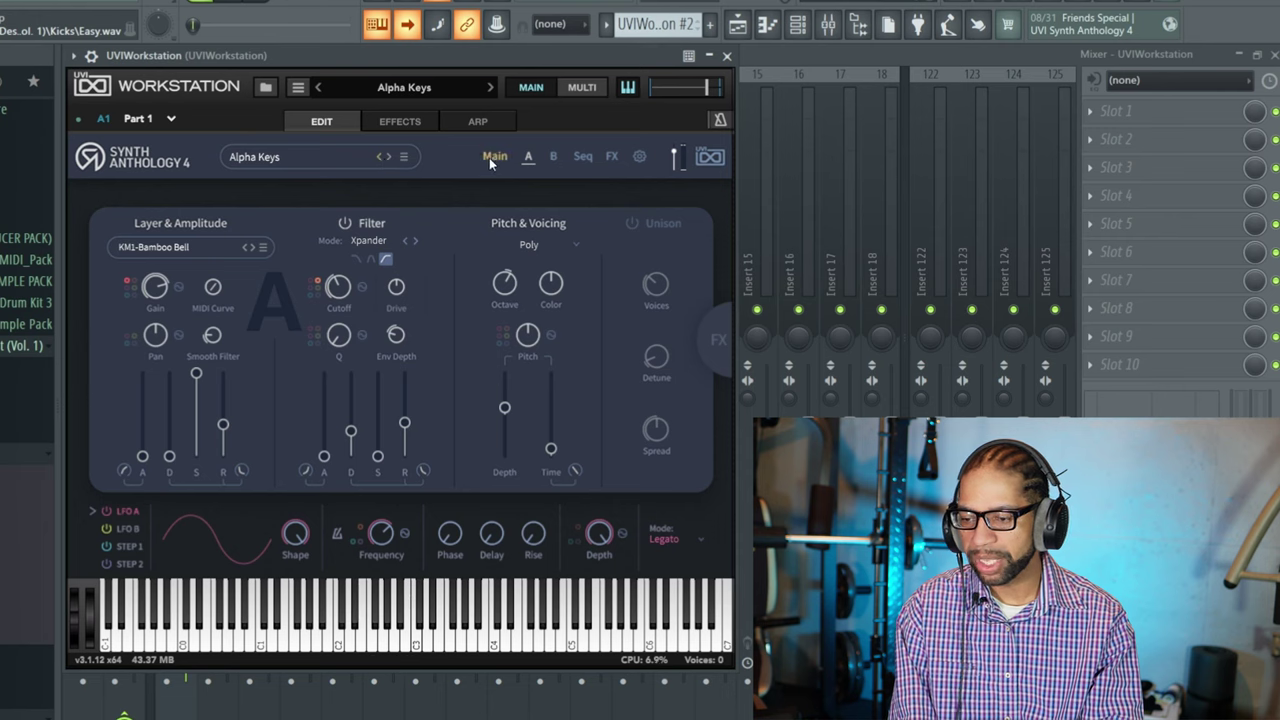
pyautogui.click(494, 158)
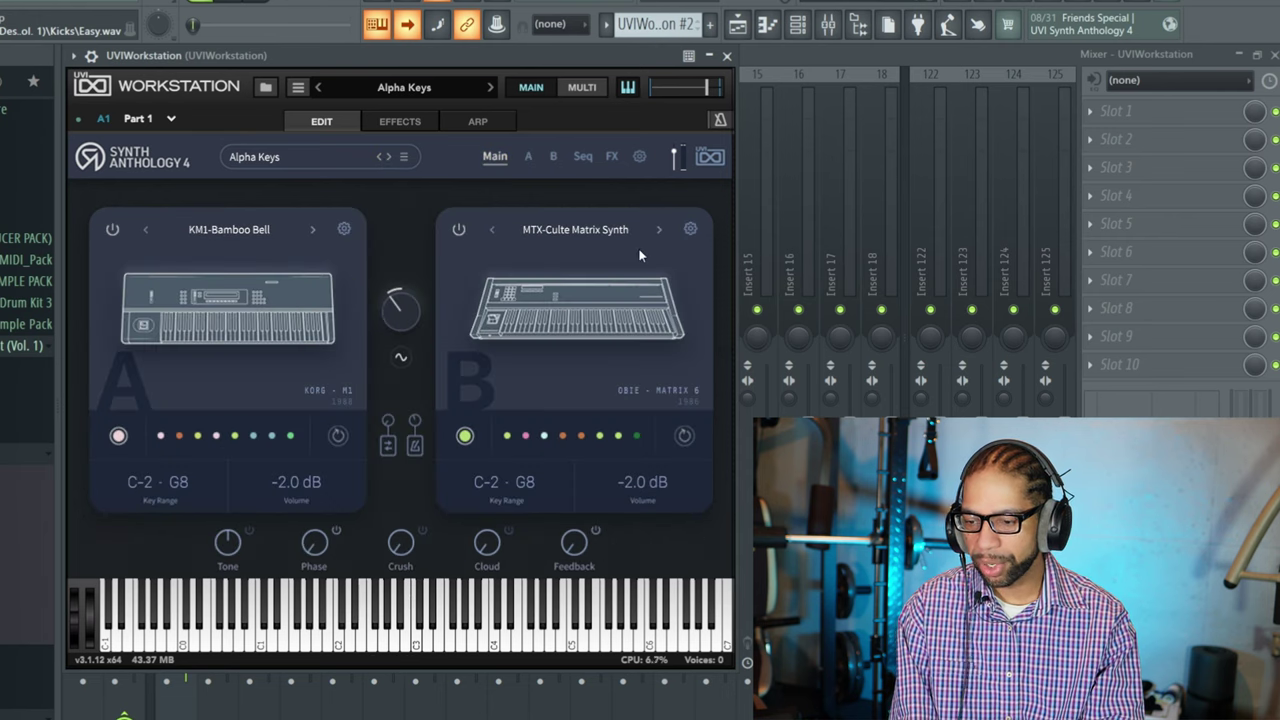
# View the send and bus effects, and switch arpeggiator A on and back off on the sequencer page
pyautogui.click(612, 158)
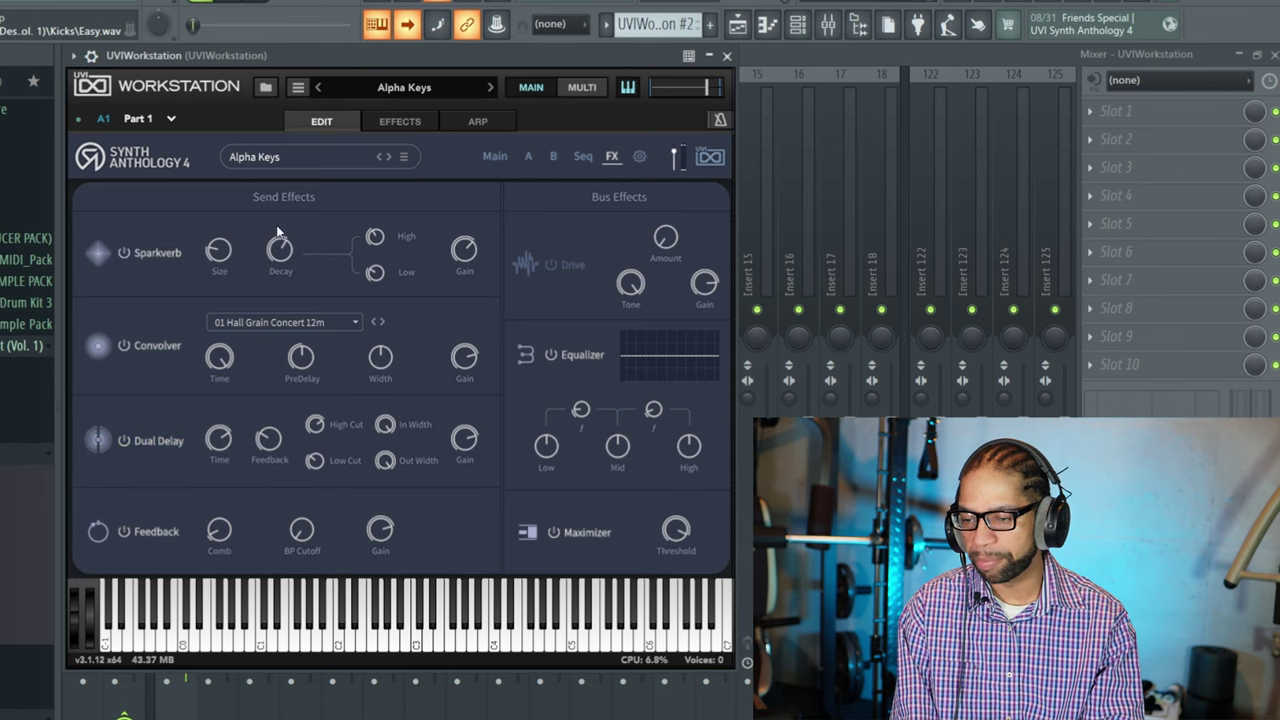
pyautogui.click(583, 157)
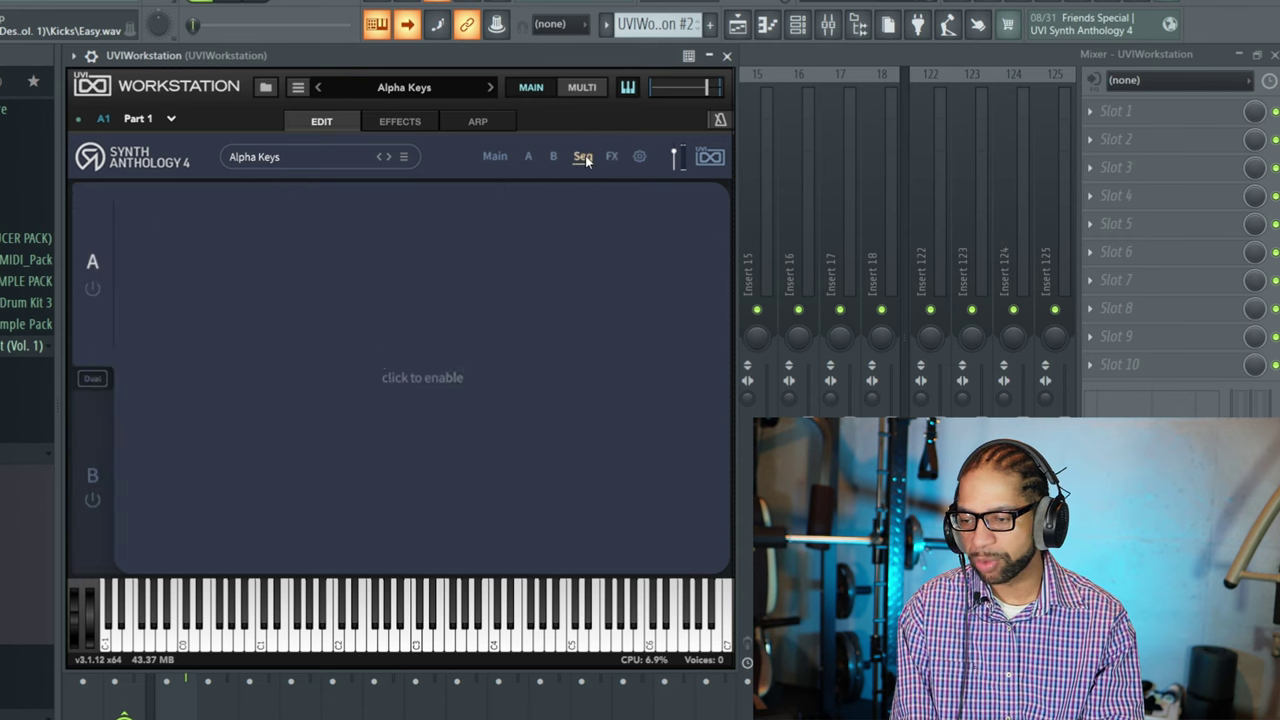
pyautogui.click(427, 381)
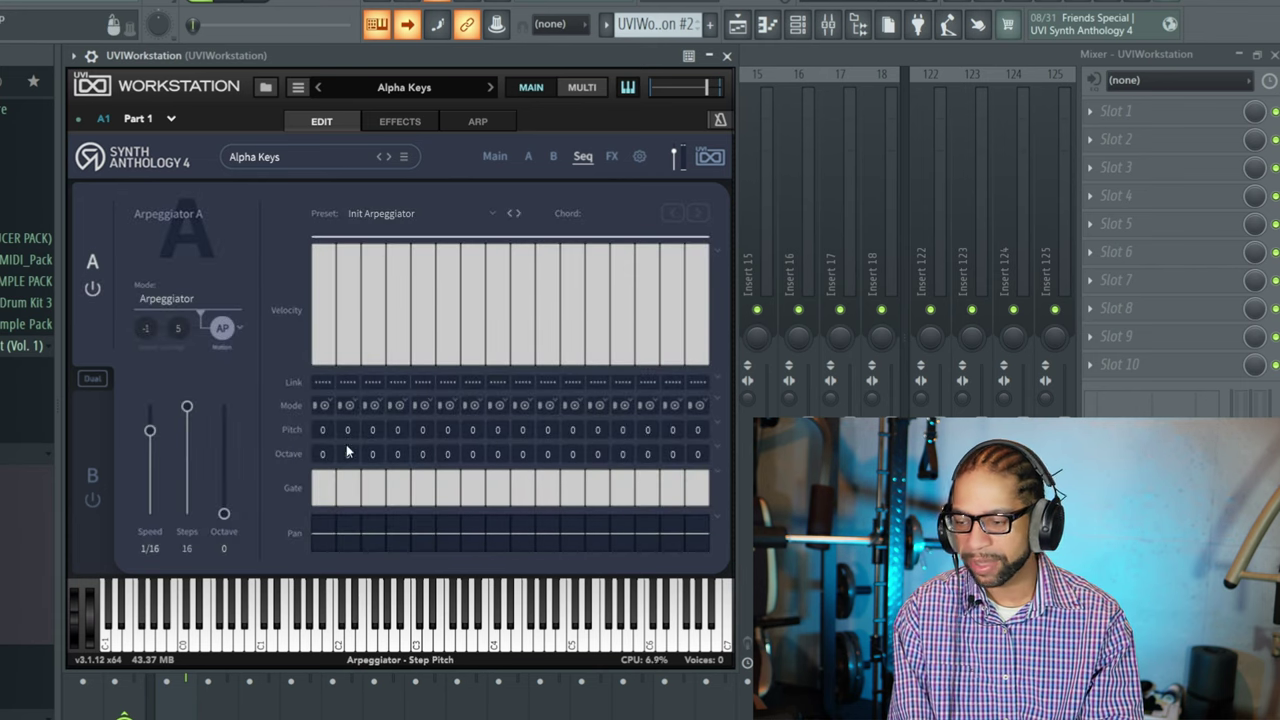
pyautogui.click(90, 296)
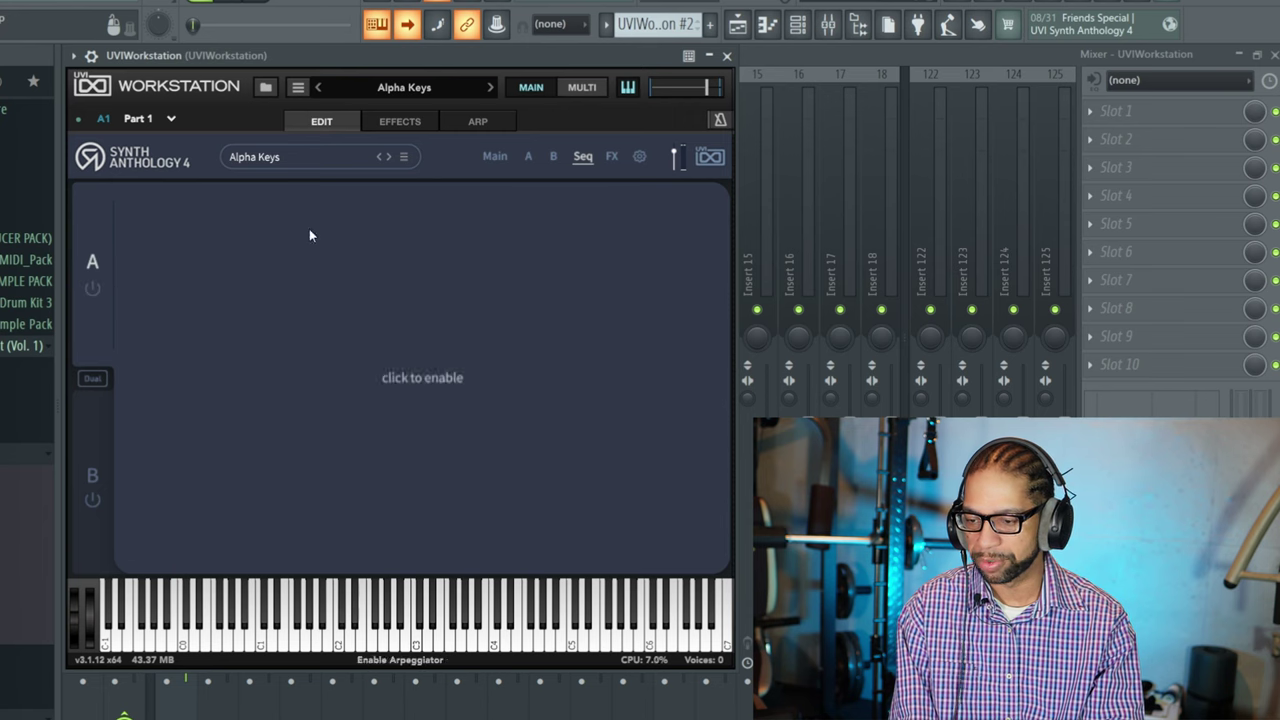
# Compare layer A's sound settings with layer B's, look at layer B's effects, and return to the main overview
pyautogui.click(525, 157)
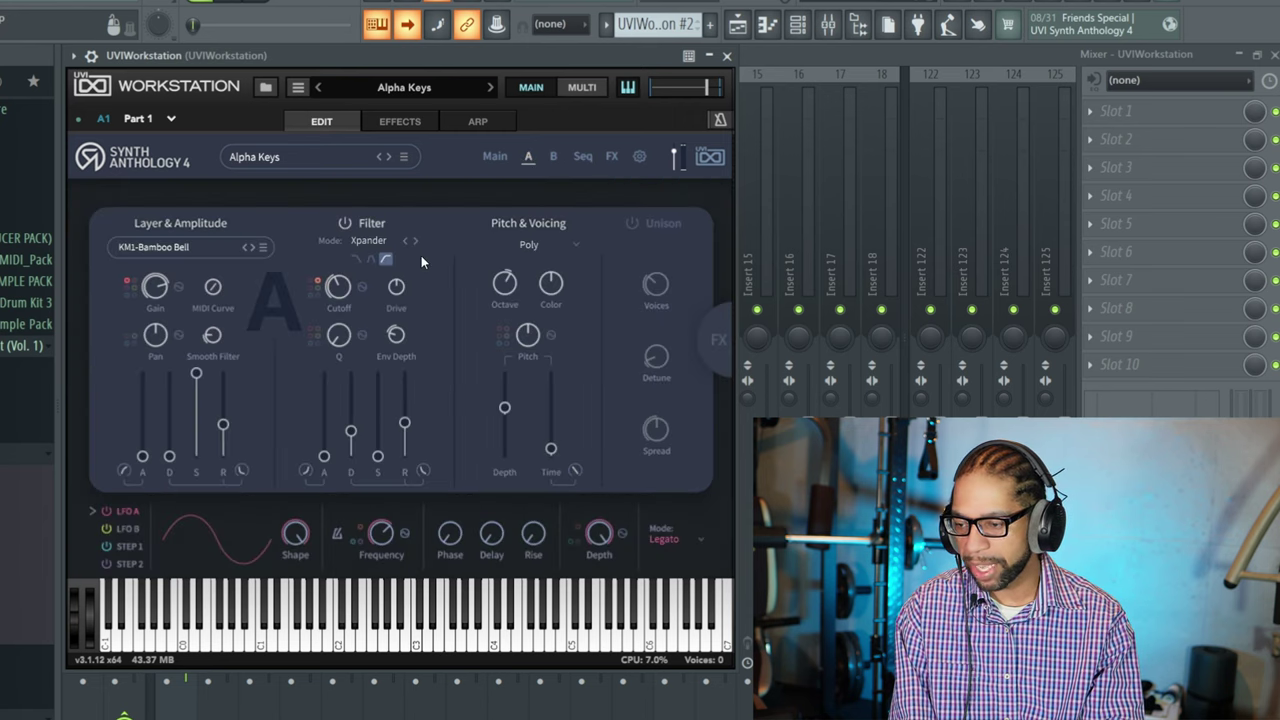
pyautogui.click(554, 157)
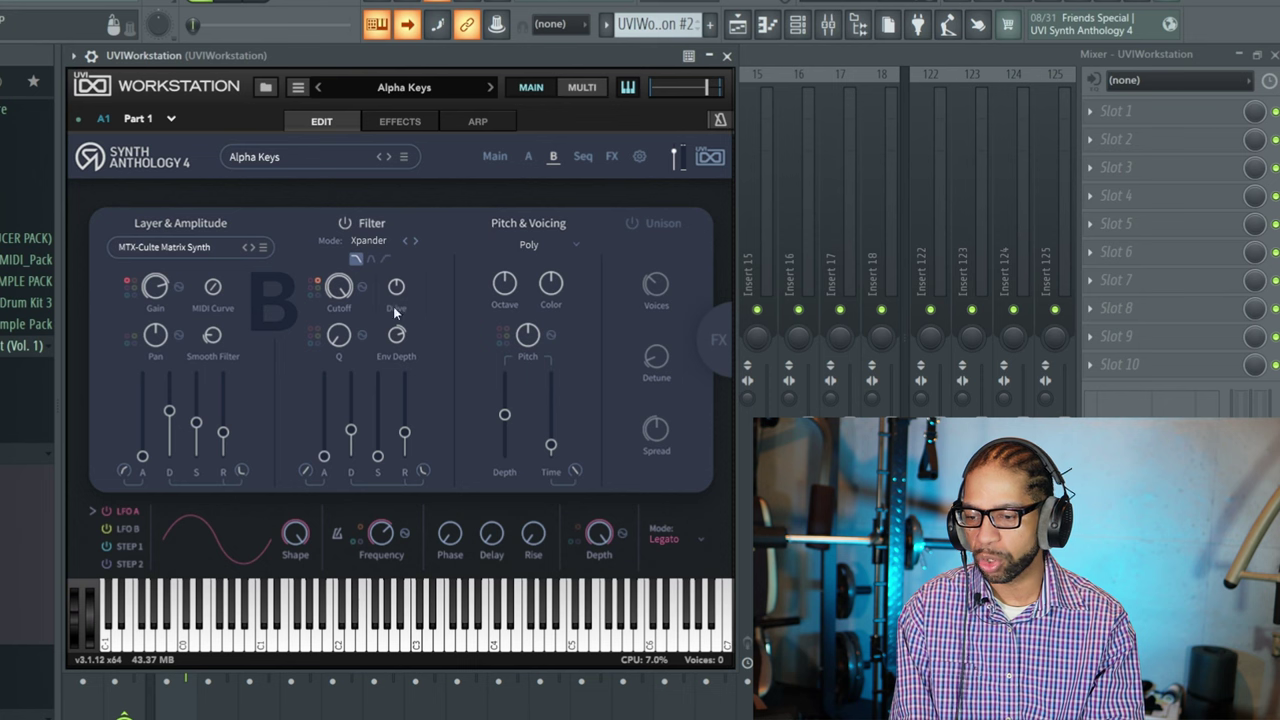
pyautogui.click(719, 341)
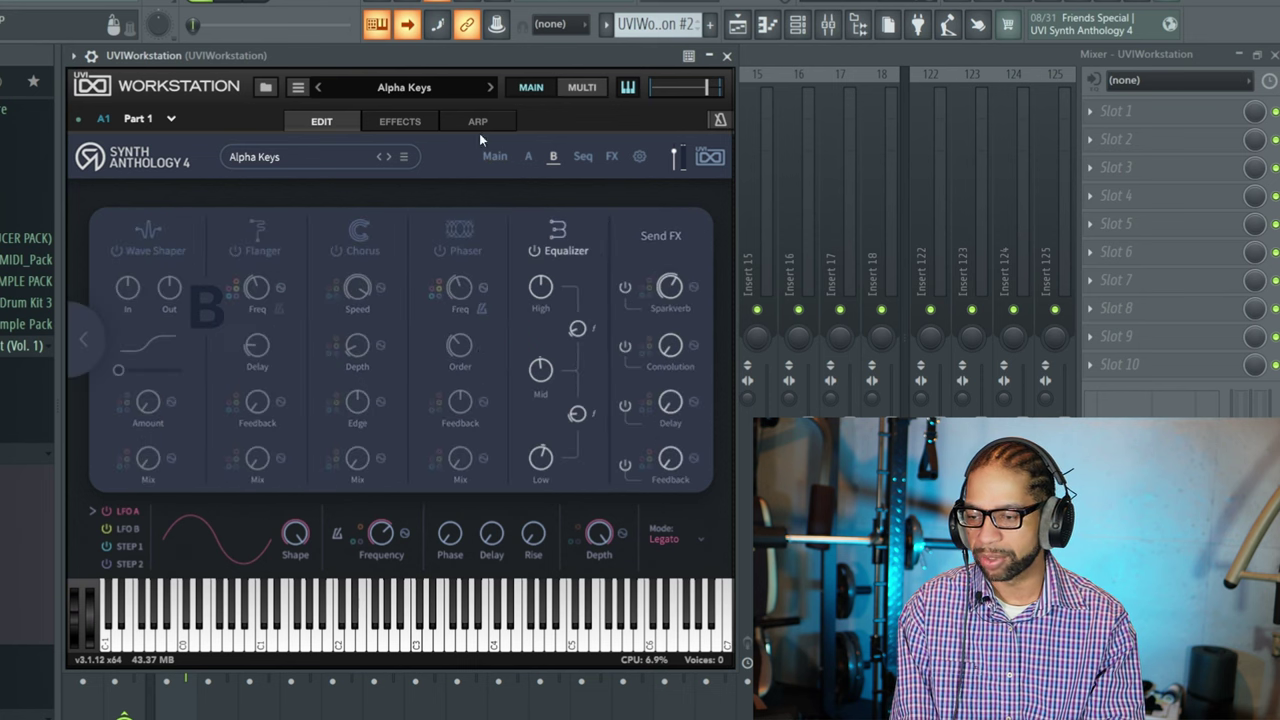
pyautogui.click(494, 158)
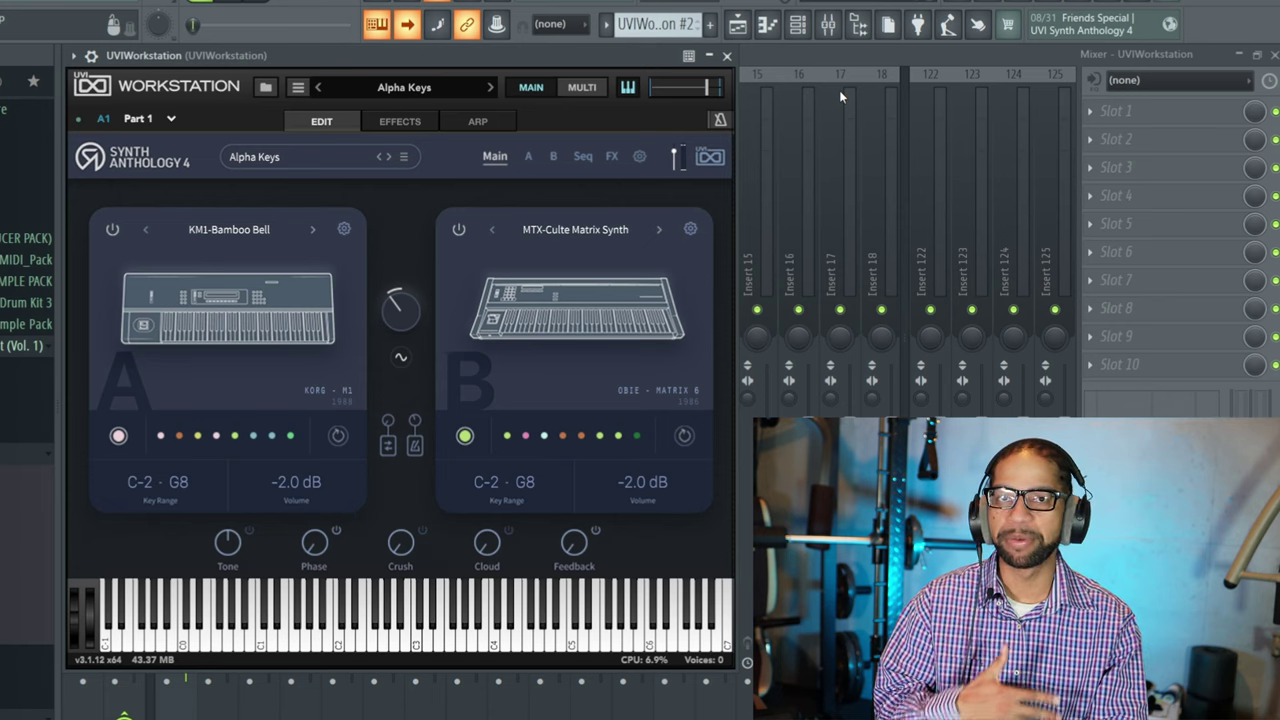
# Show the playlist arrangement, and play back Pattern 1 with the Cloud Bells preset
pyautogui.click(738, 26)
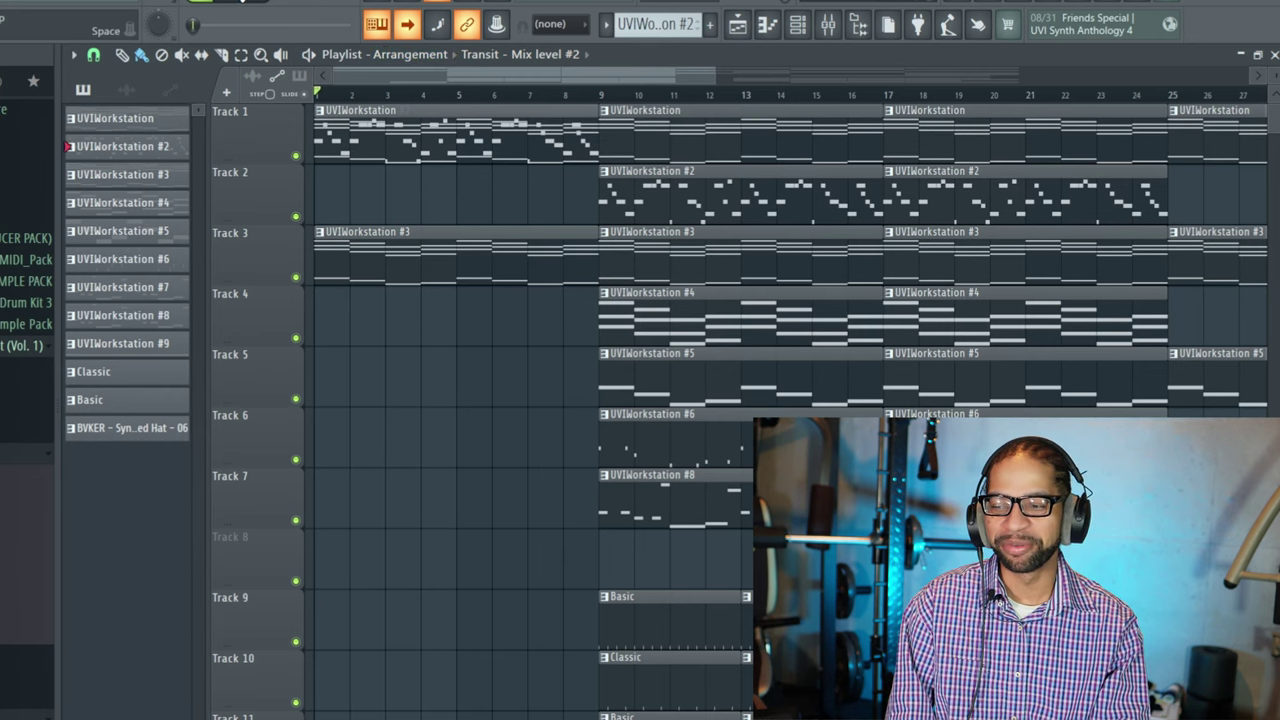
pyautogui.press('space')
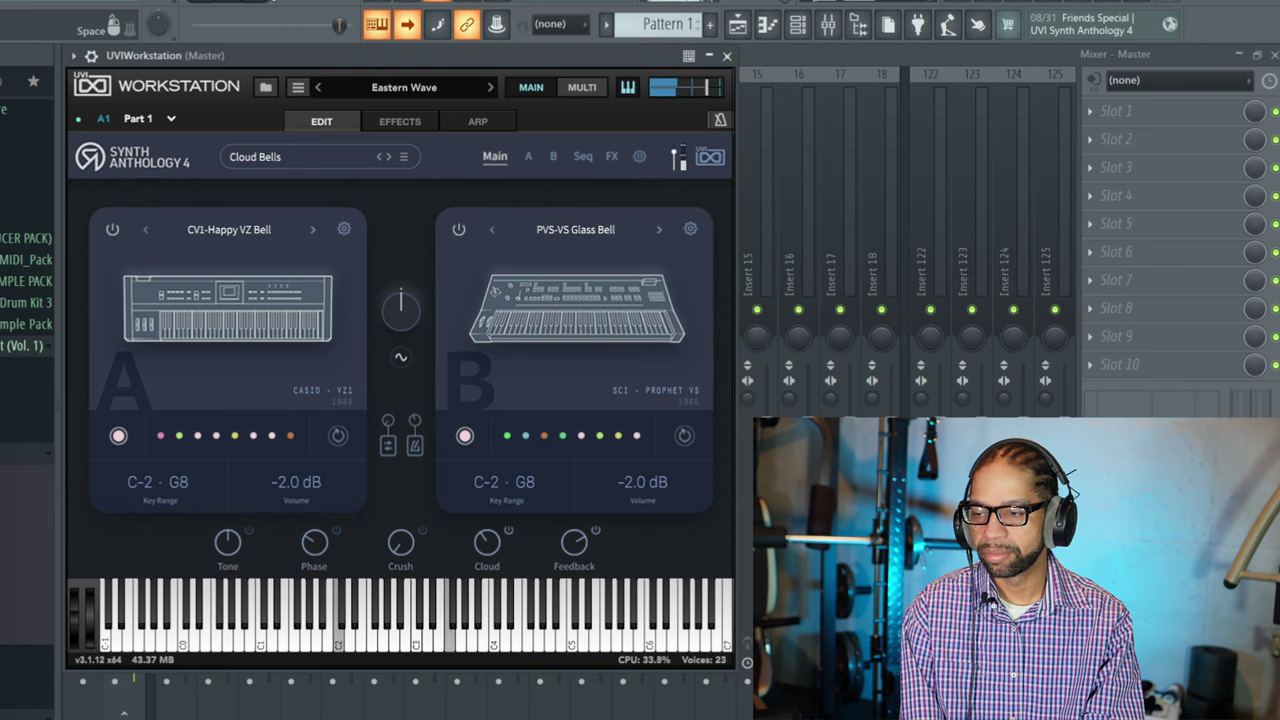
pyautogui.press('space')
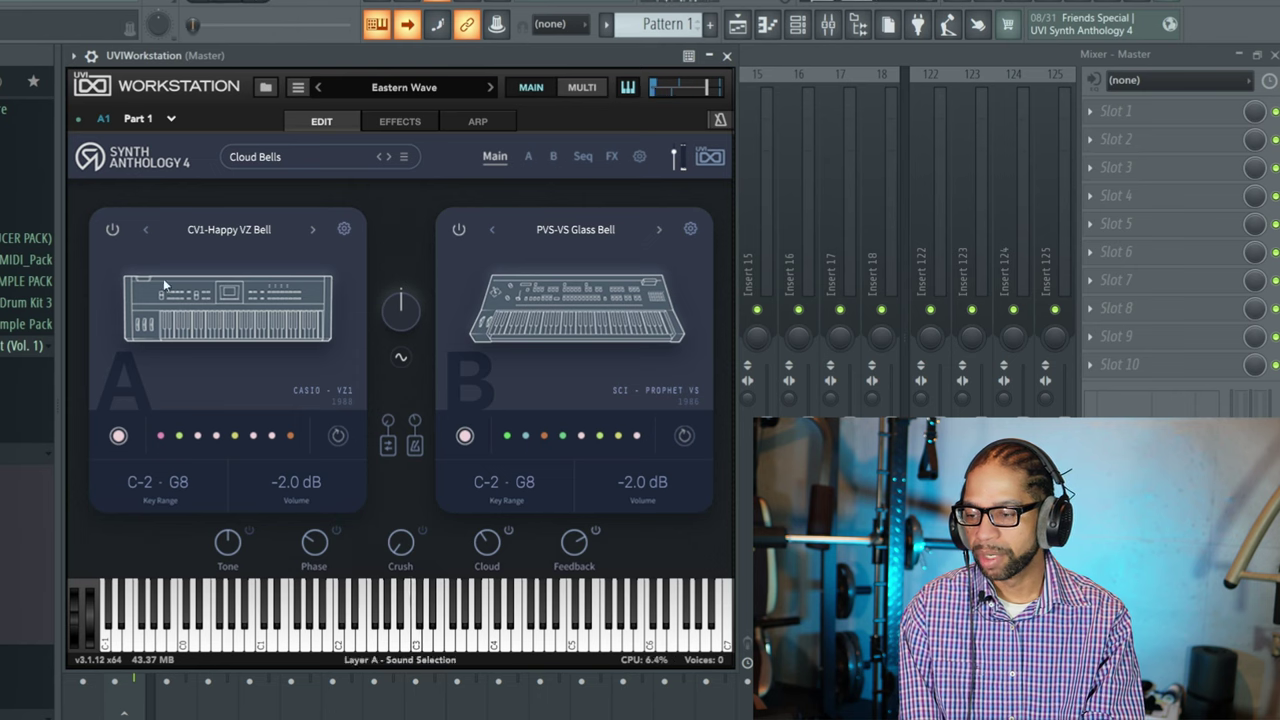
# Turn off layer B to audition layer A alone, and swap layer A's sound to SEM-Obersaw and play it
pyautogui.click(458, 230)
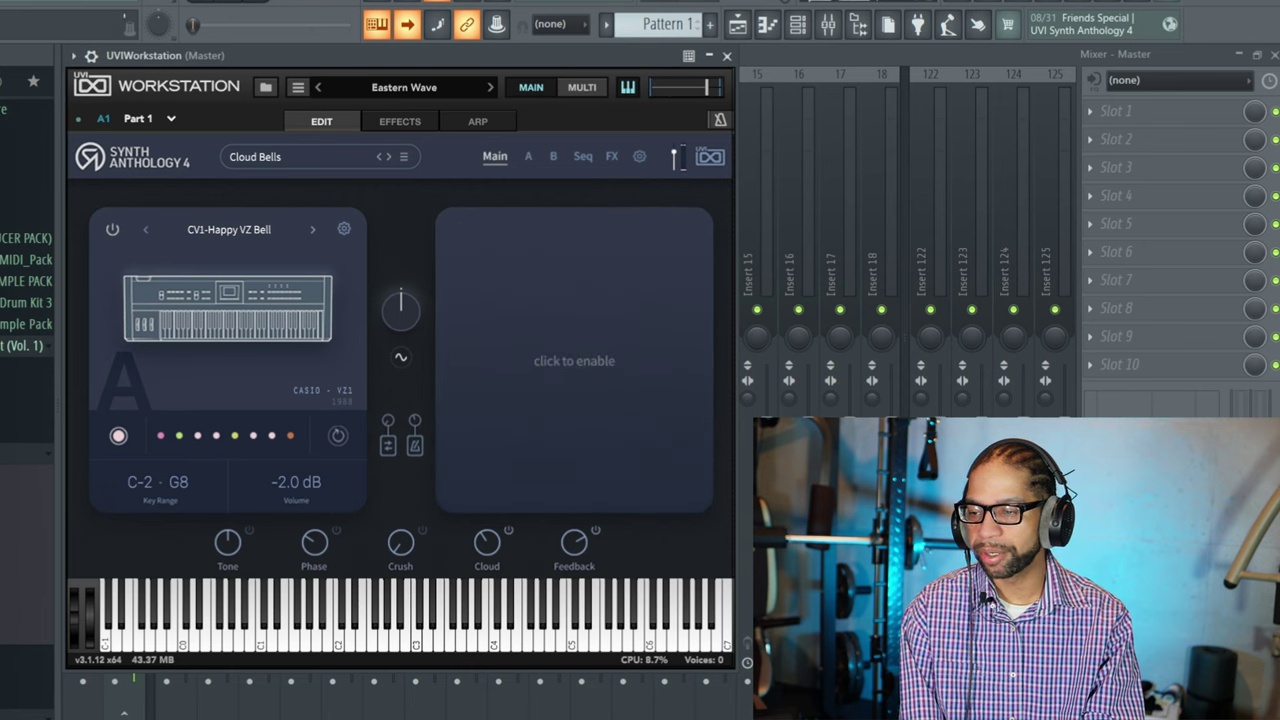
pyautogui.press('space')
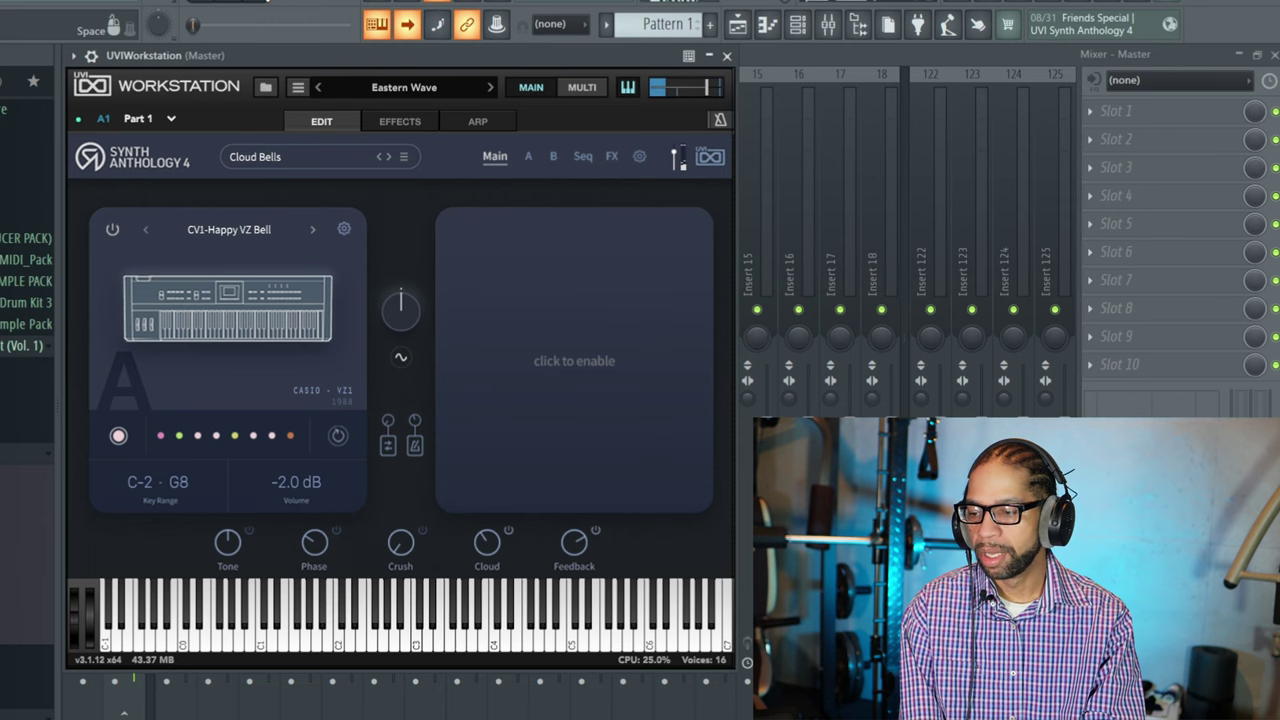
pyautogui.click(161, 436)
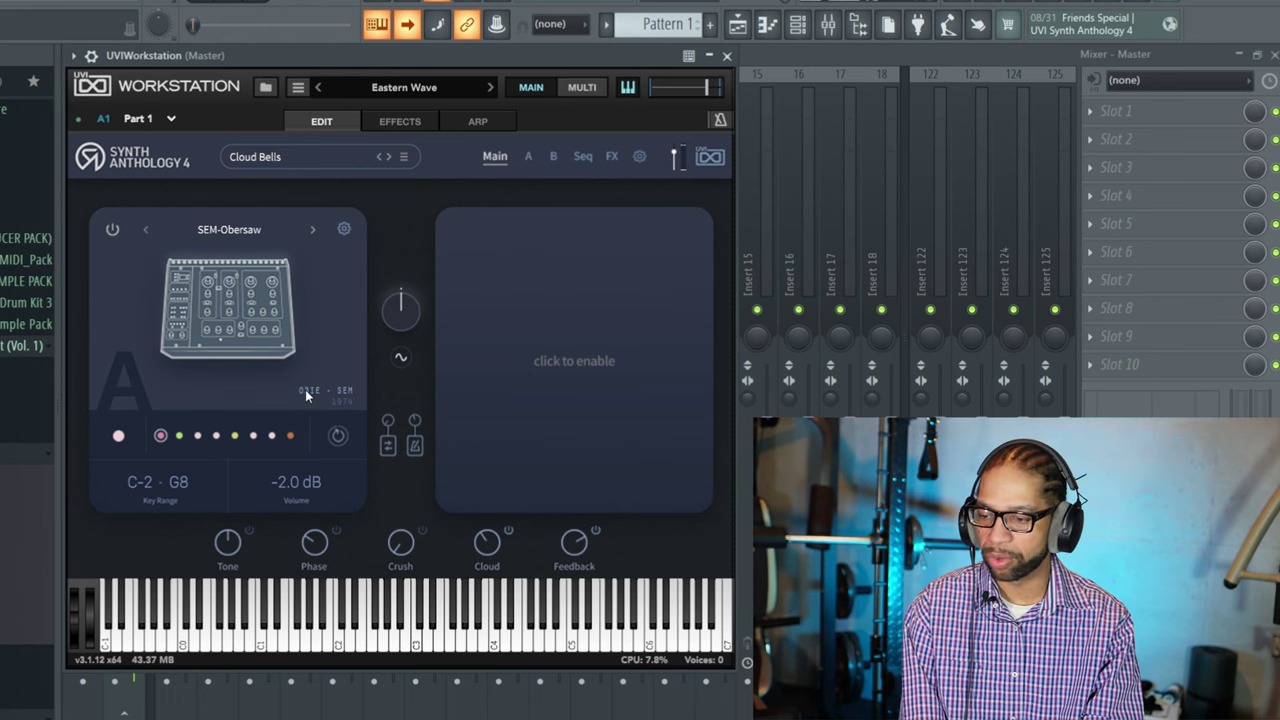
pyautogui.press('space')
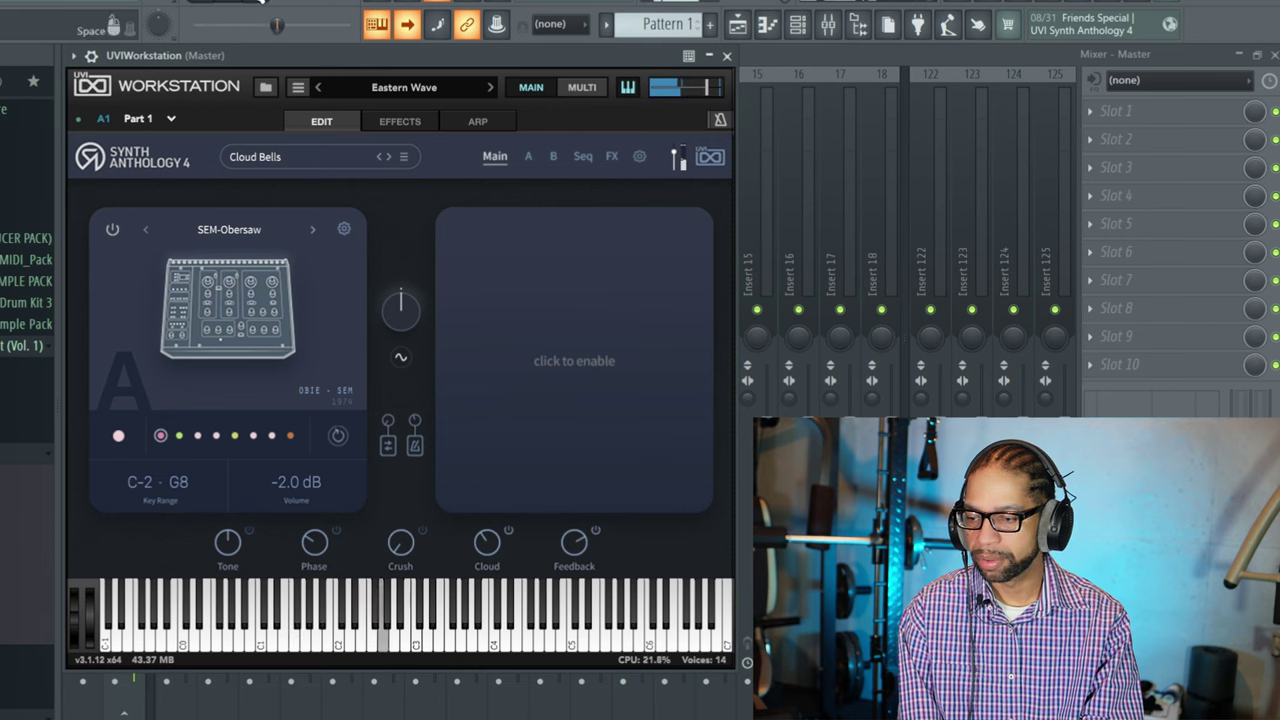
pyautogui.press('space')
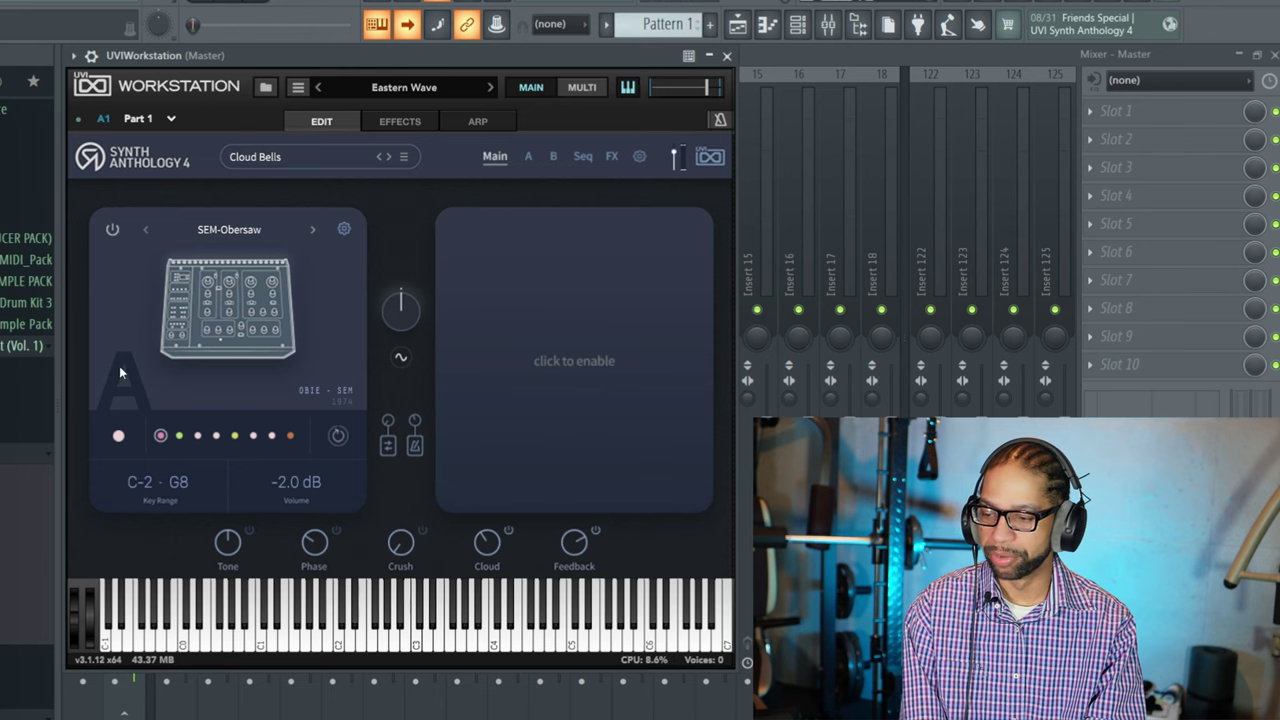
# Audition VRC-Bumble Sweep, NSU-Fifth Wonder and WXT-PPG Bell 3 as layer A's sound, and turn layer B back on
pyautogui.click(179, 435)
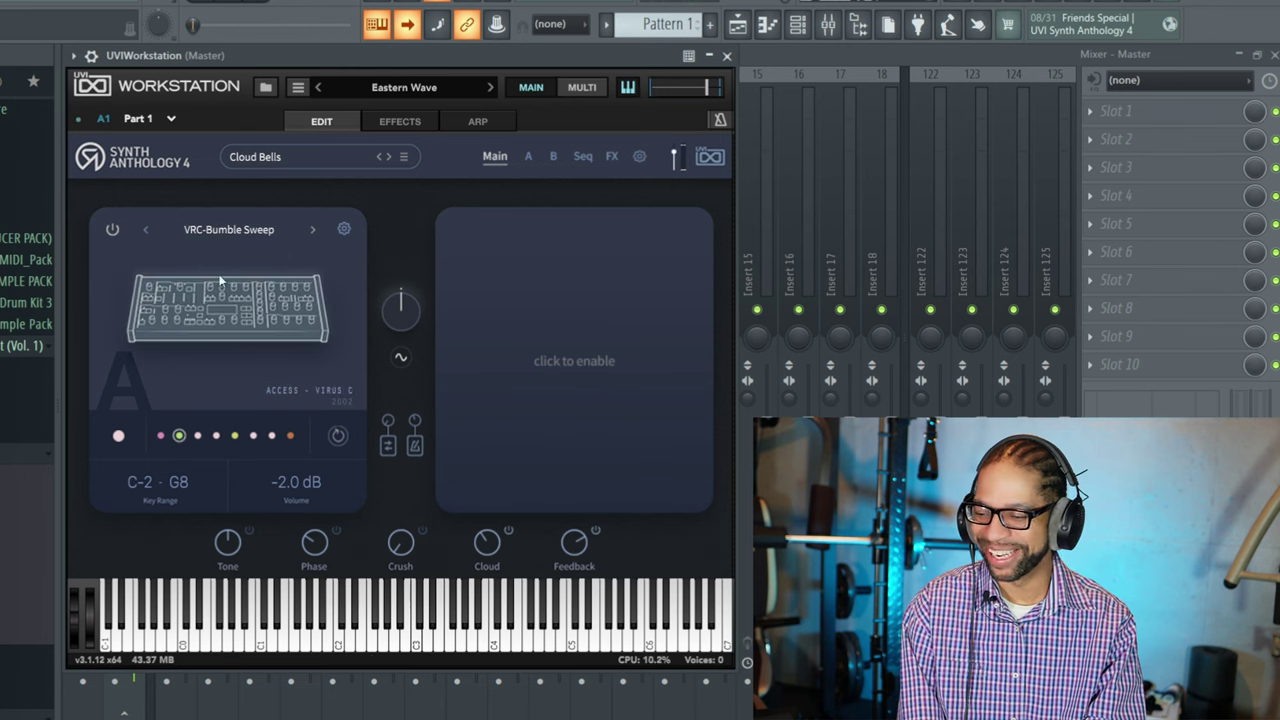
pyautogui.press('space')
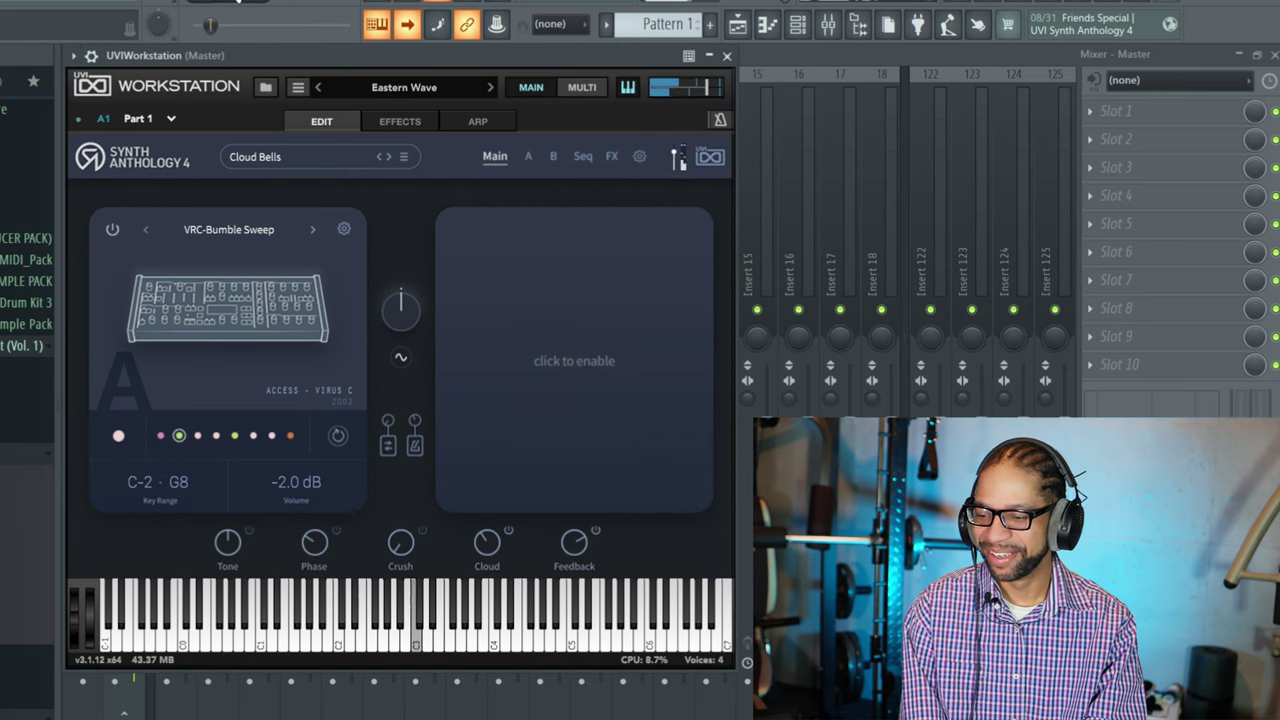
pyautogui.click(198, 435)
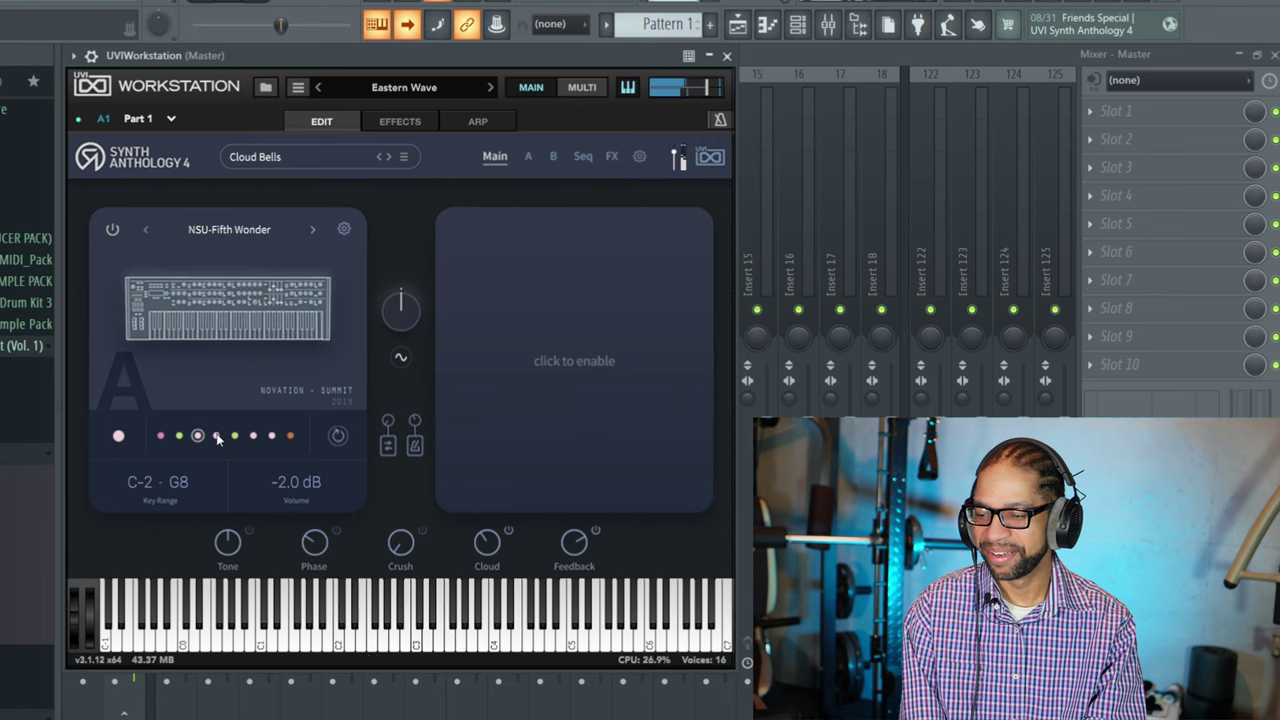
pyautogui.click(217, 437)
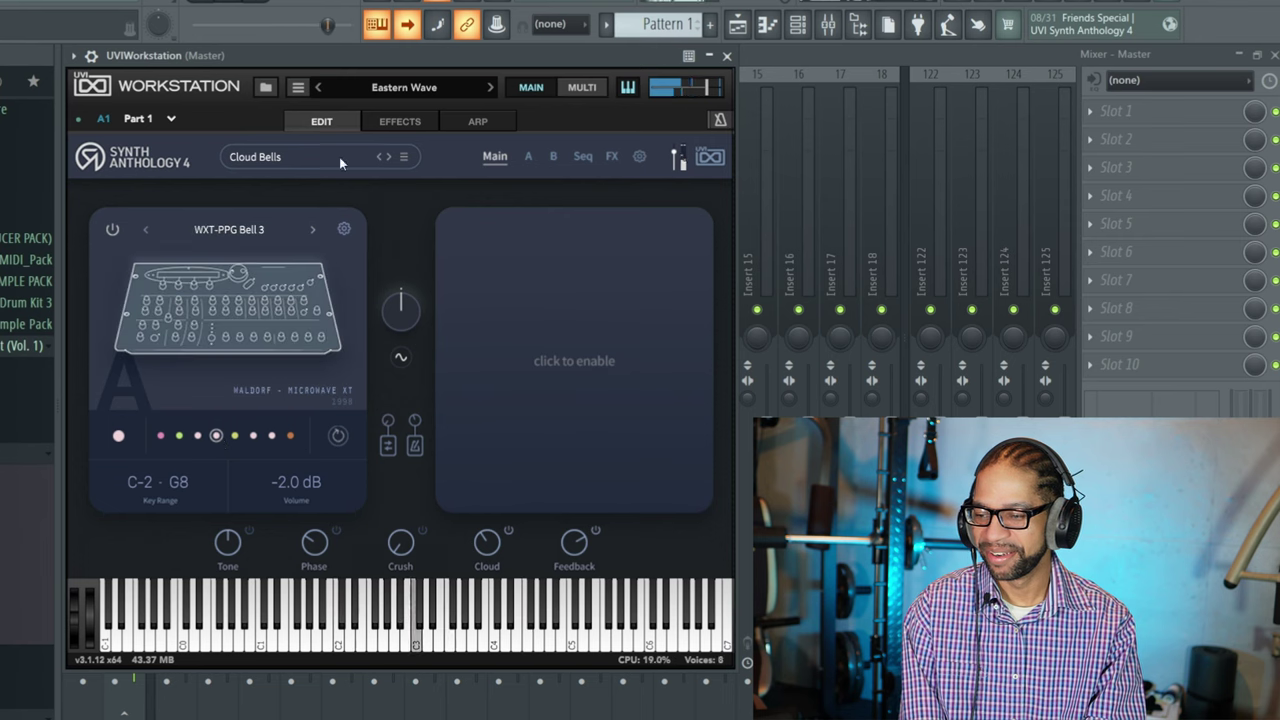
pyautogui.click(555, 377)
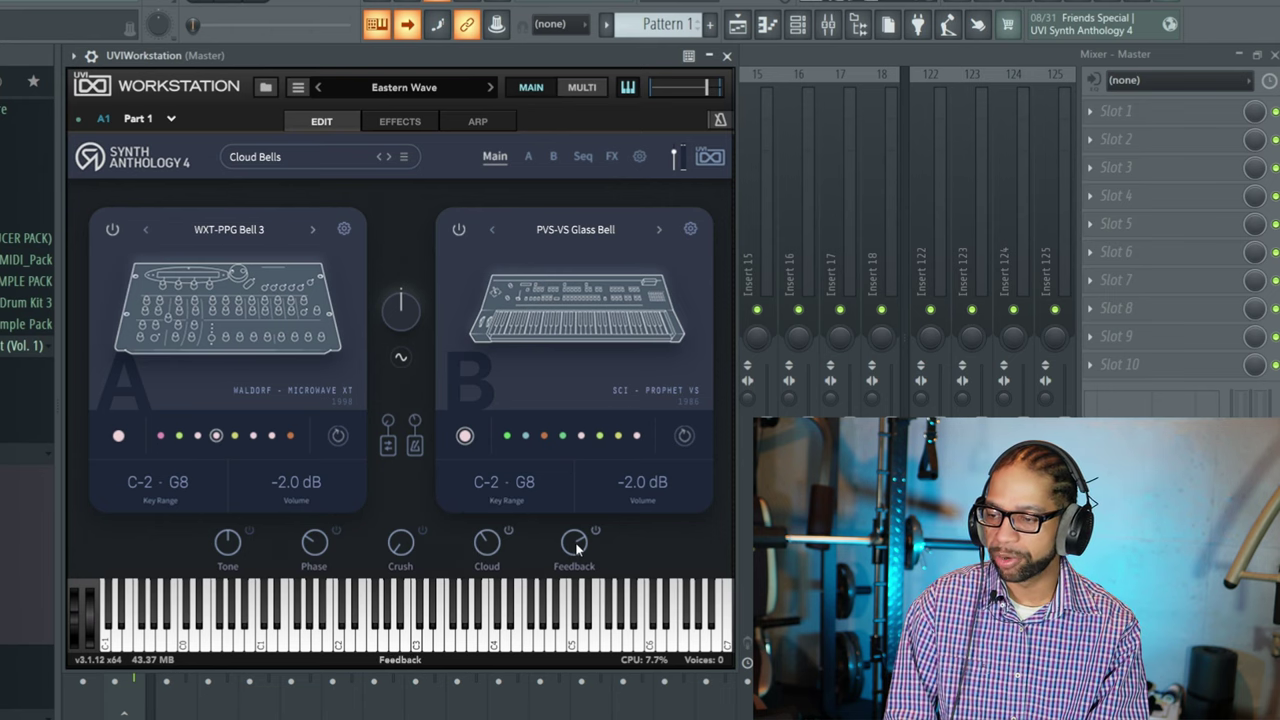
# Audition the presets Cyber Moon, Digitabells and Digital Broken during playback, and end on Distant Bell
pyautogui.click(387, 155)
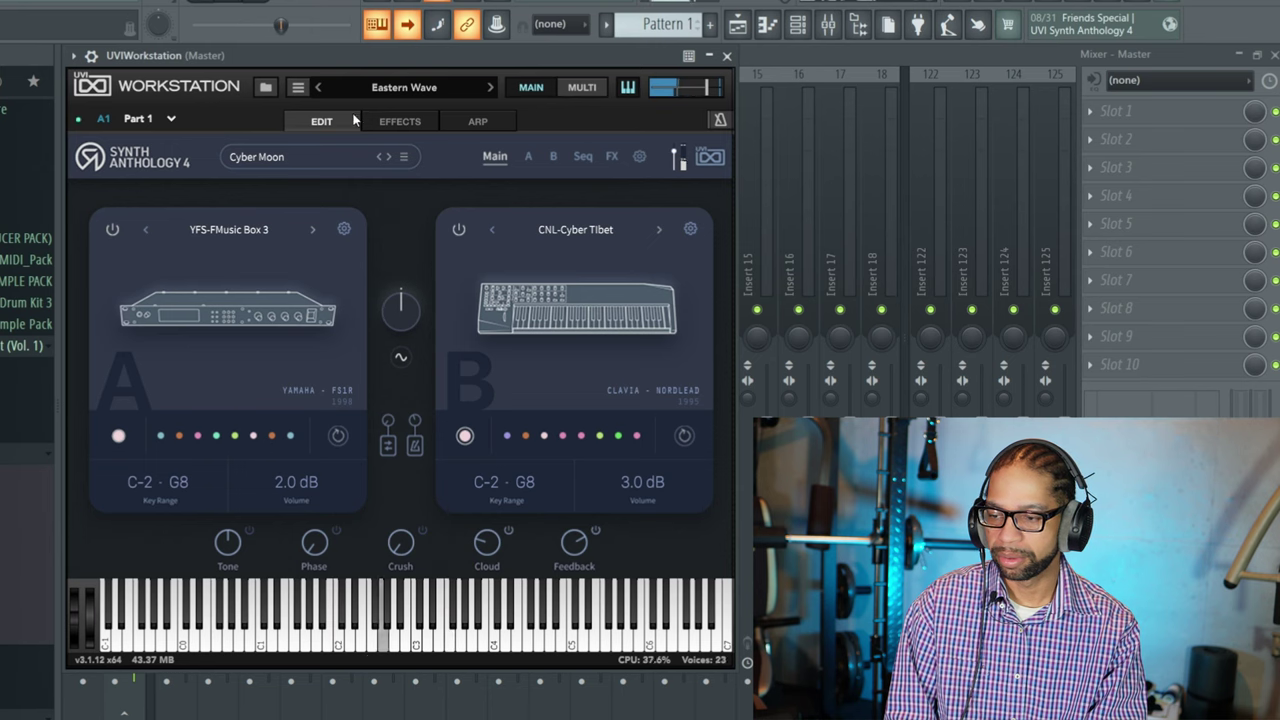
pyautogui.click(389, 156)
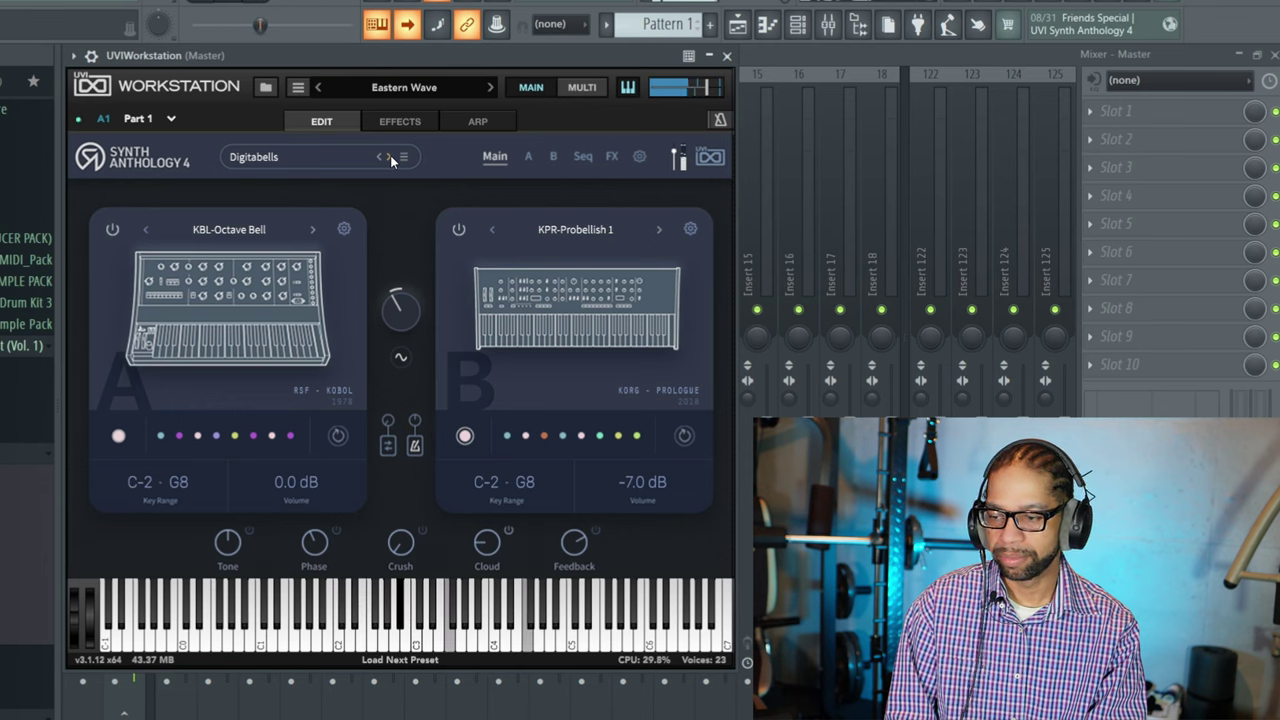
pyautogui.click(390, 156)
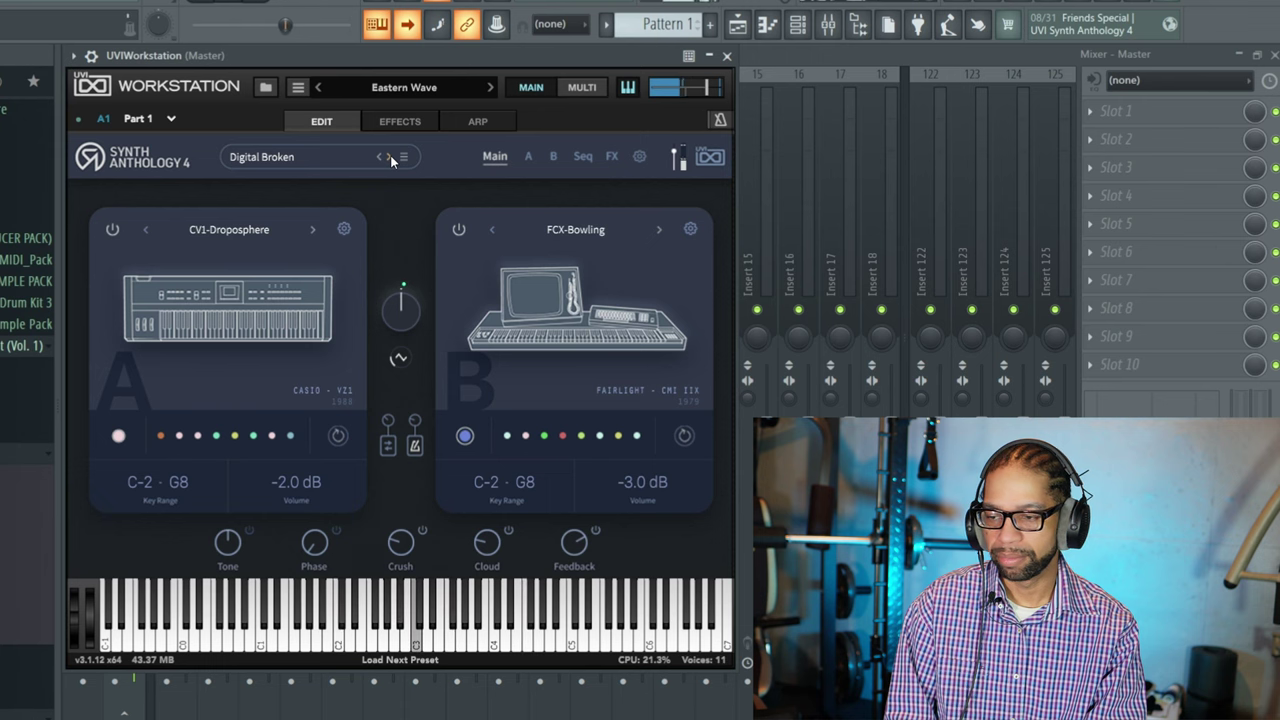
pyautogui.click(390, 157)
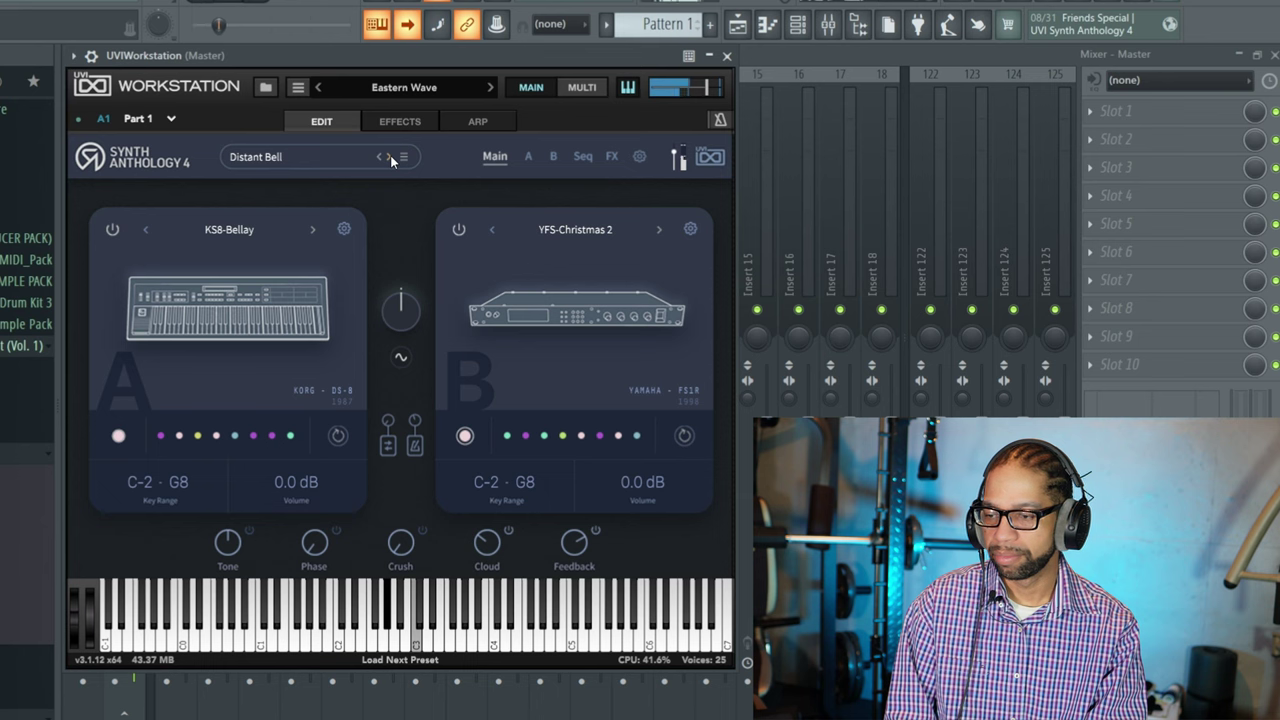
# Audition the presets Eighties Adventures, Glass Tower, Haunted Bell, Iceberg and Kashmir during playback
pyautogui.click(390, 157)
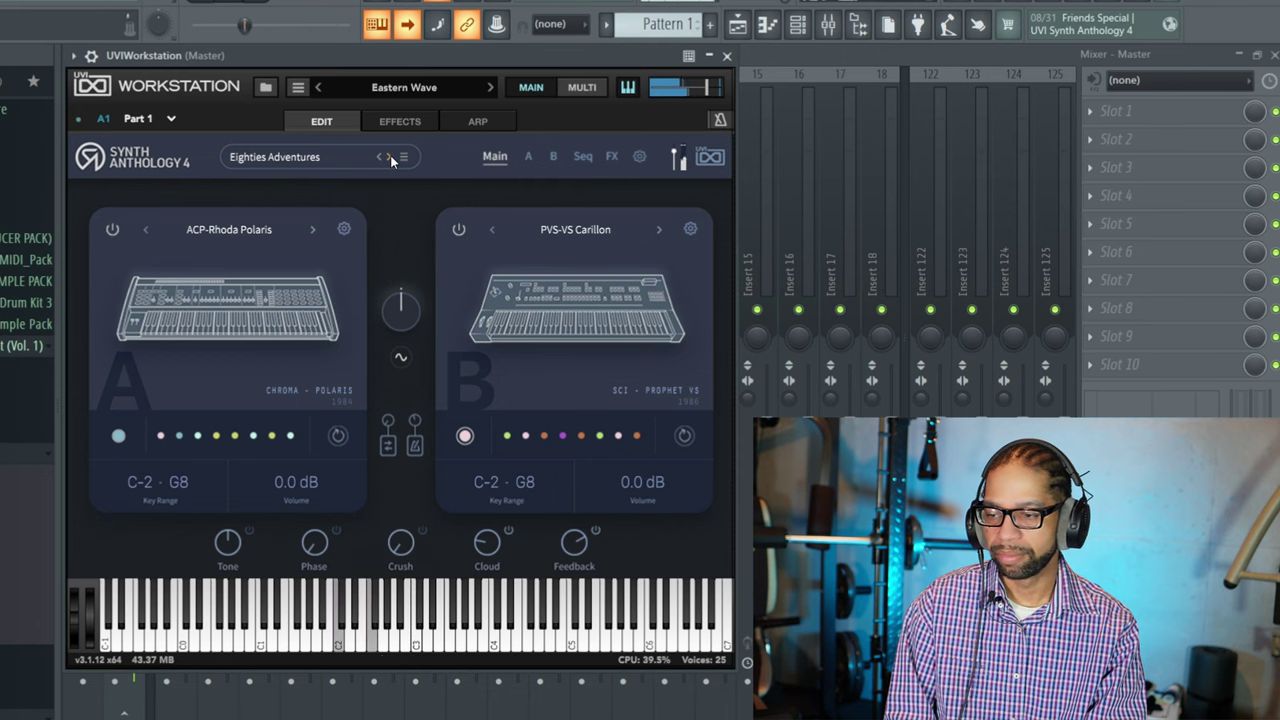
pyautogui.click(390, 157)
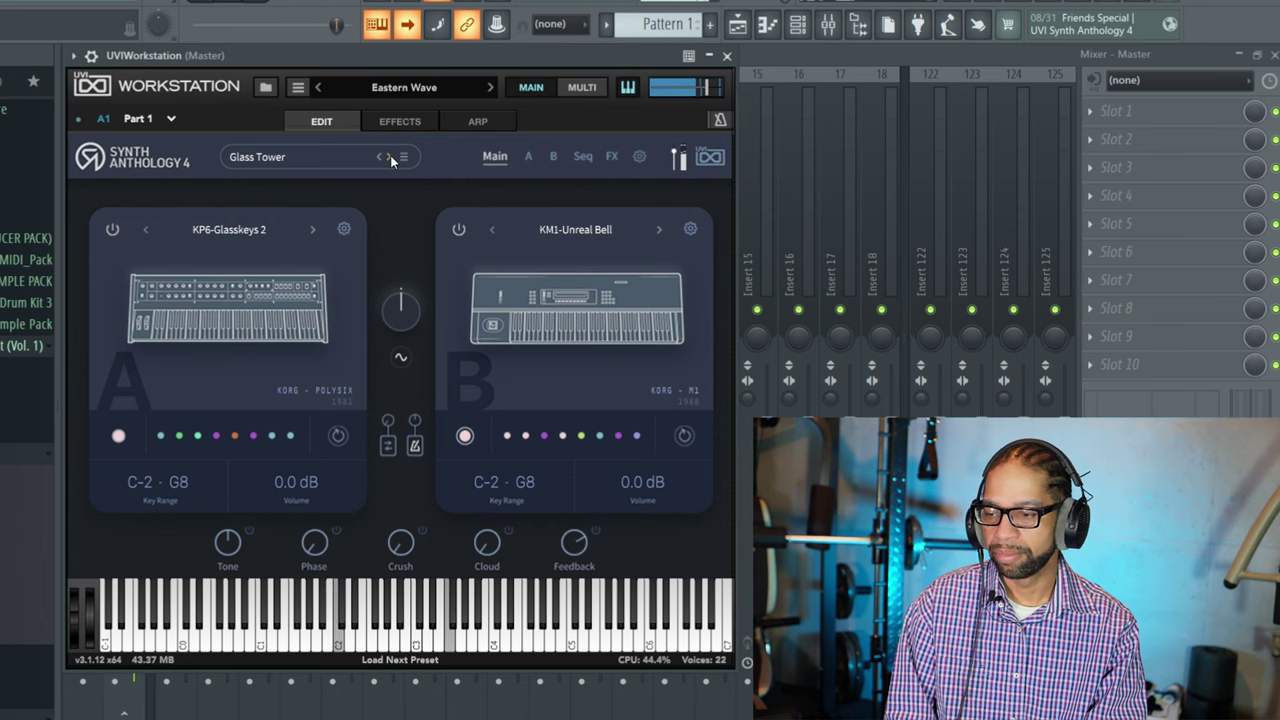
pyautogui.click(390, 157)
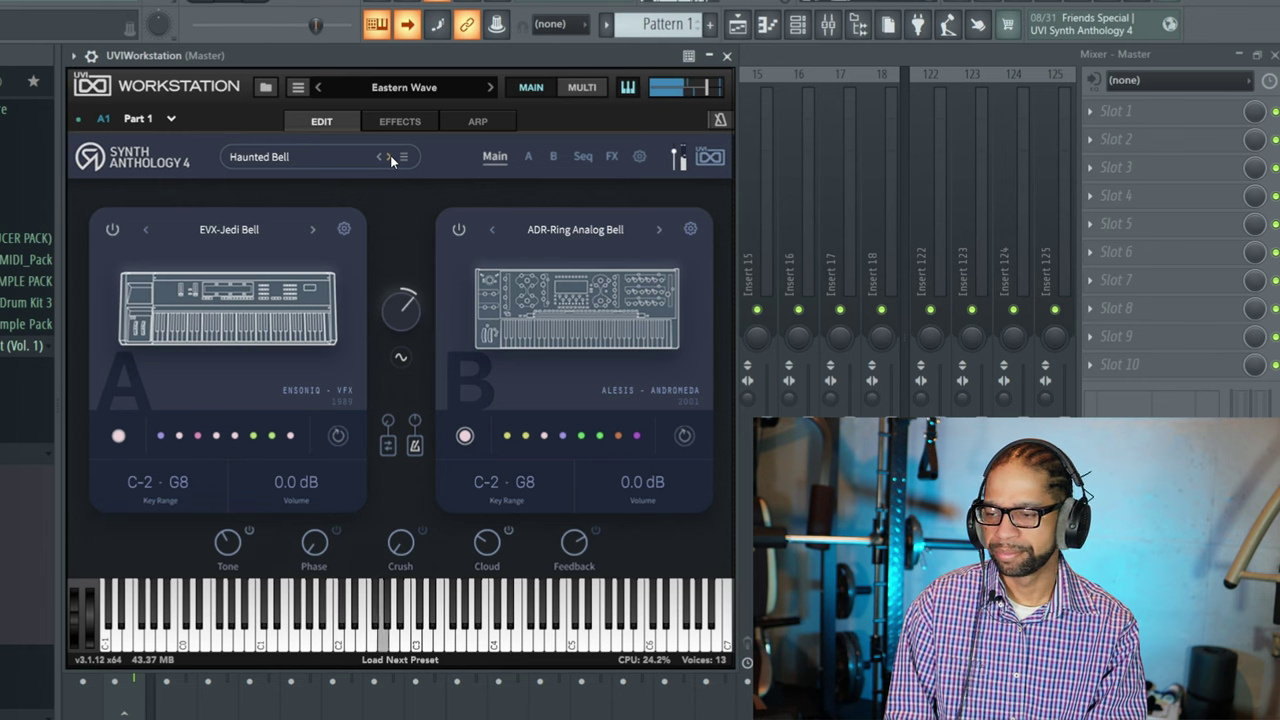
pyautogui.click(390, 155)
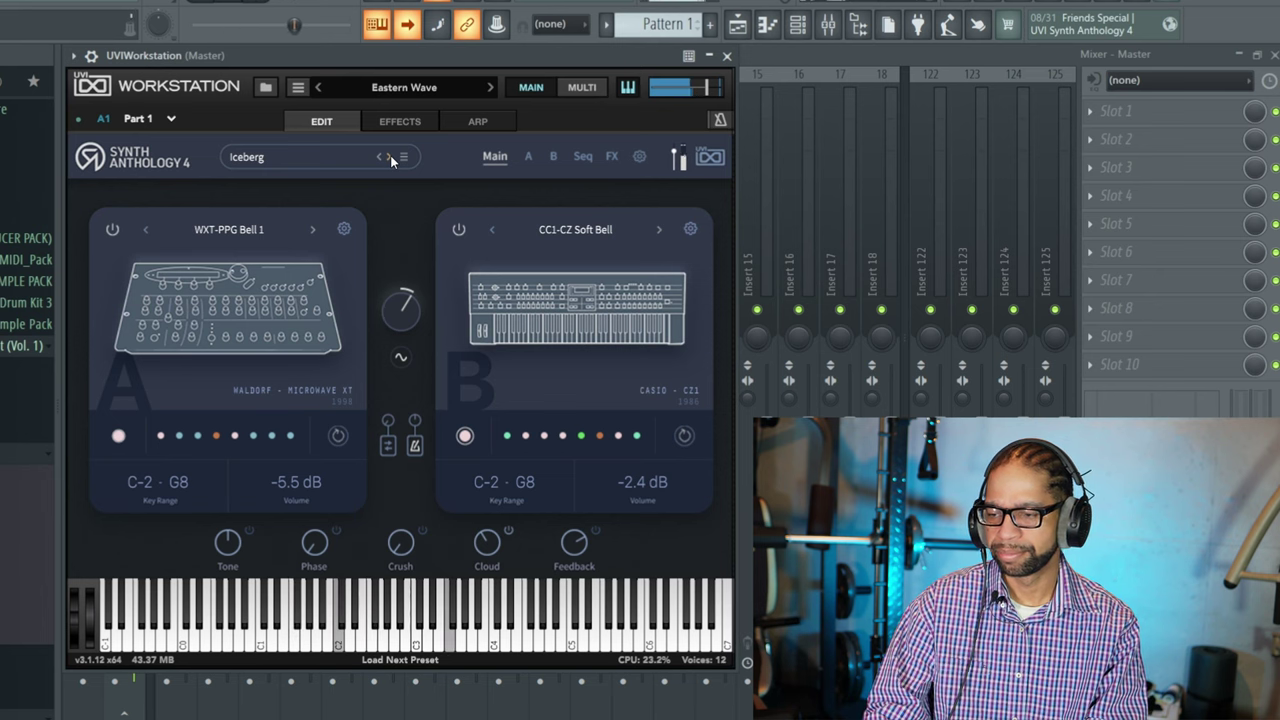
pyautogui.click(390, 157)
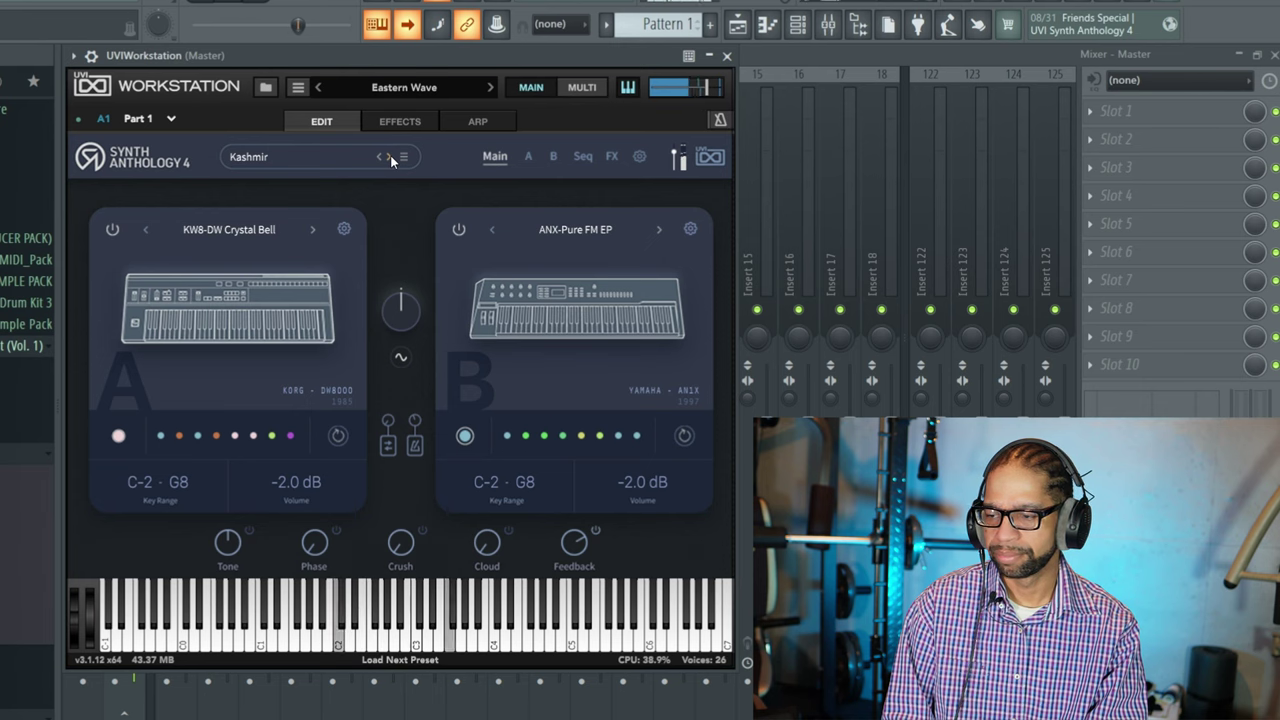
# Audition Mipha Land, Noise Bells, Retro Bell and Reverie, end on the Searching Light preset, and stop playback
pyautogui.click(390, 157)
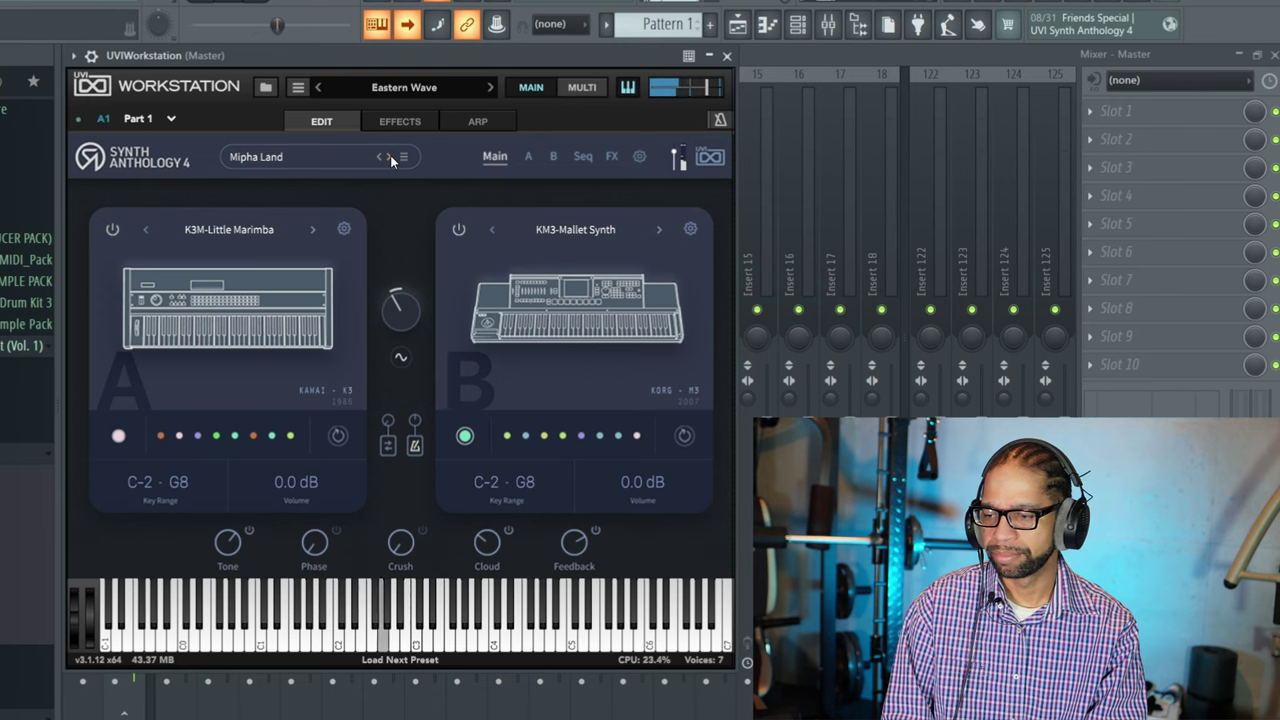
pyautogui.click(390, 155)
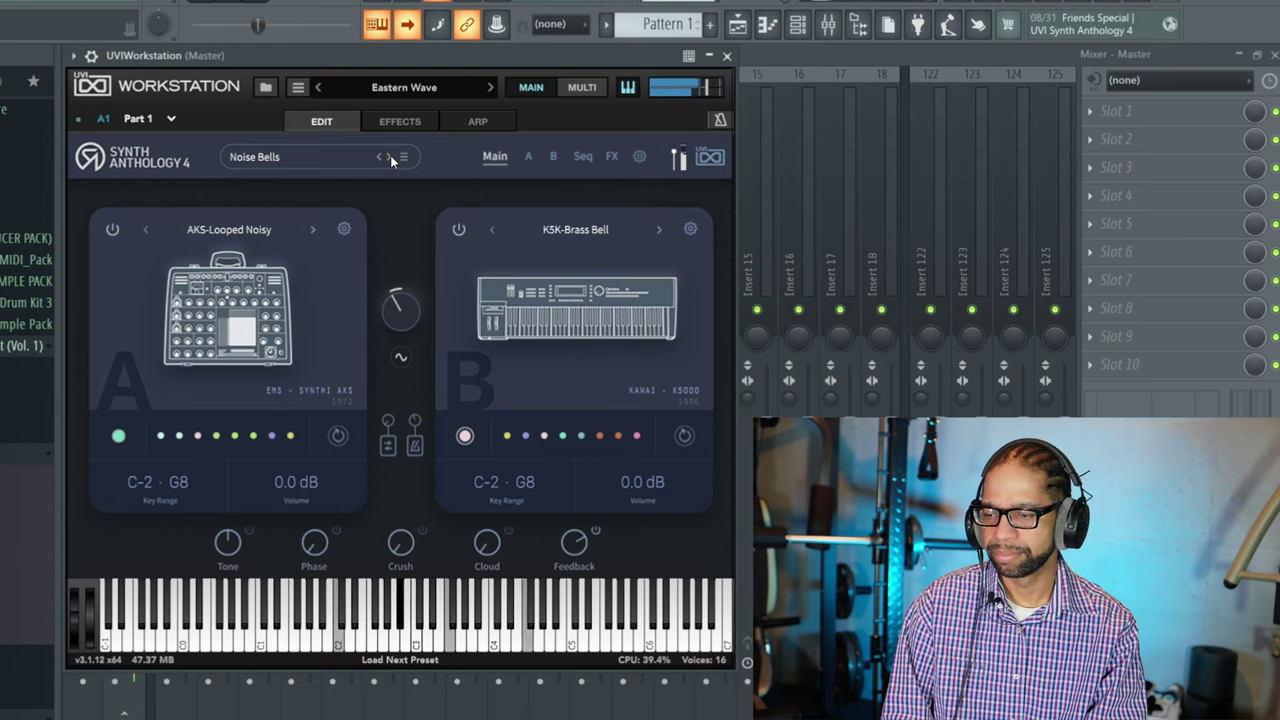
pyautogui.click(390, 155)
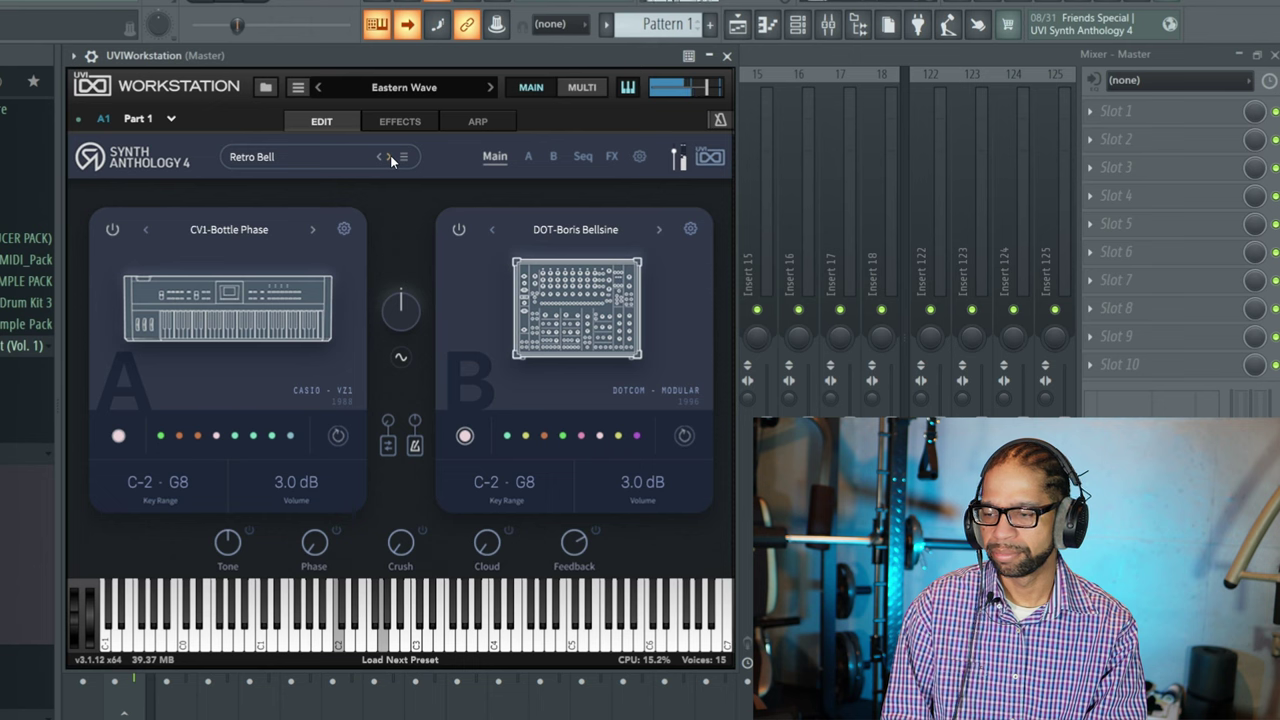
pyautogui.click(390, 155)
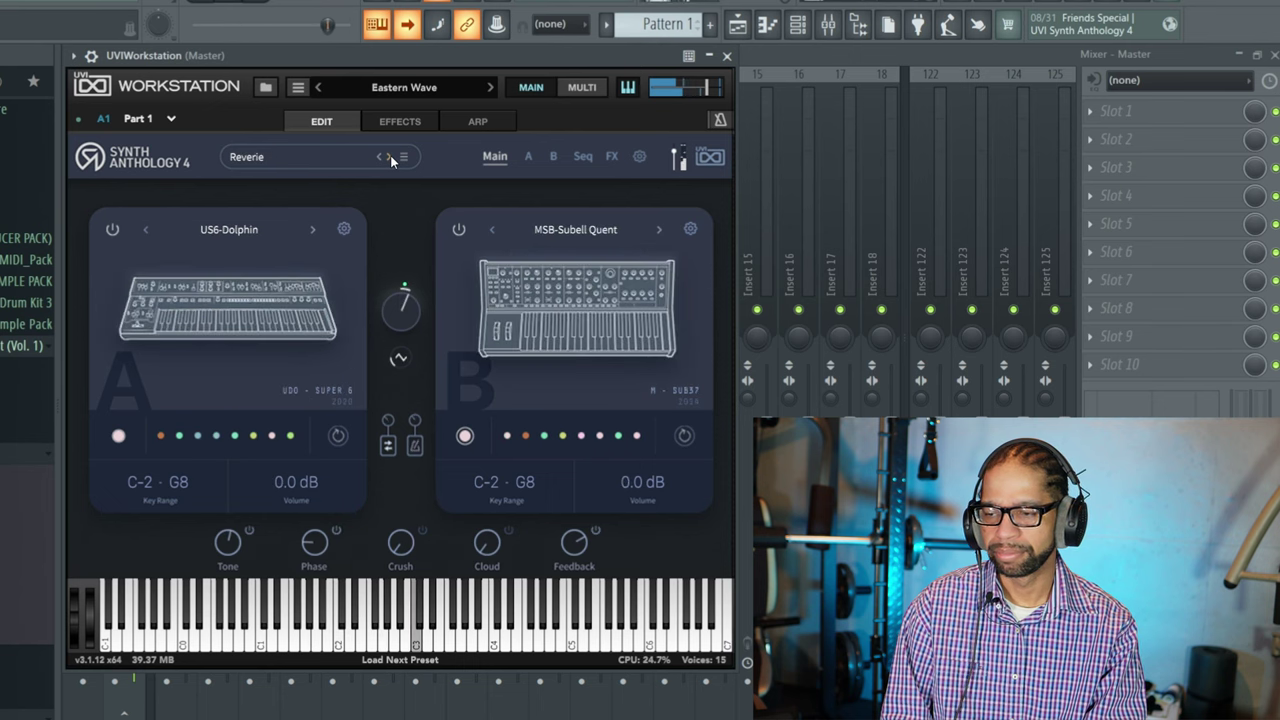
pyautogui.click(390, 155)
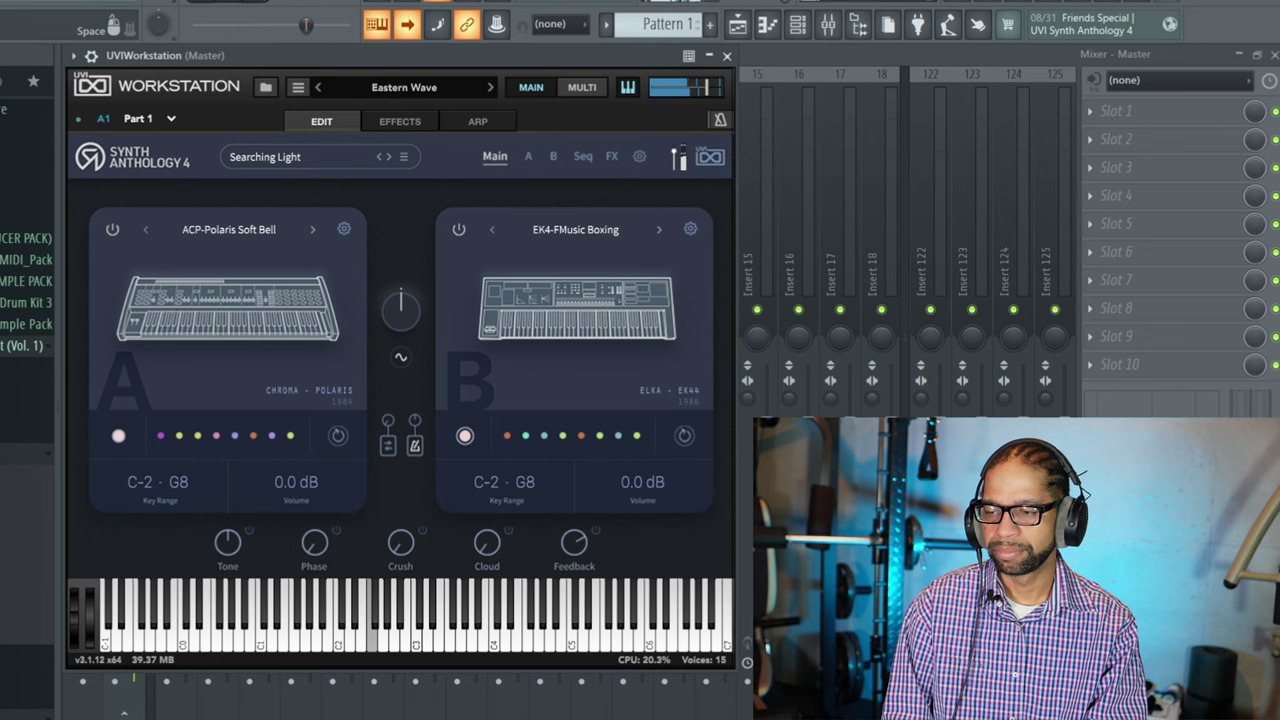
pyautogui.press('space')
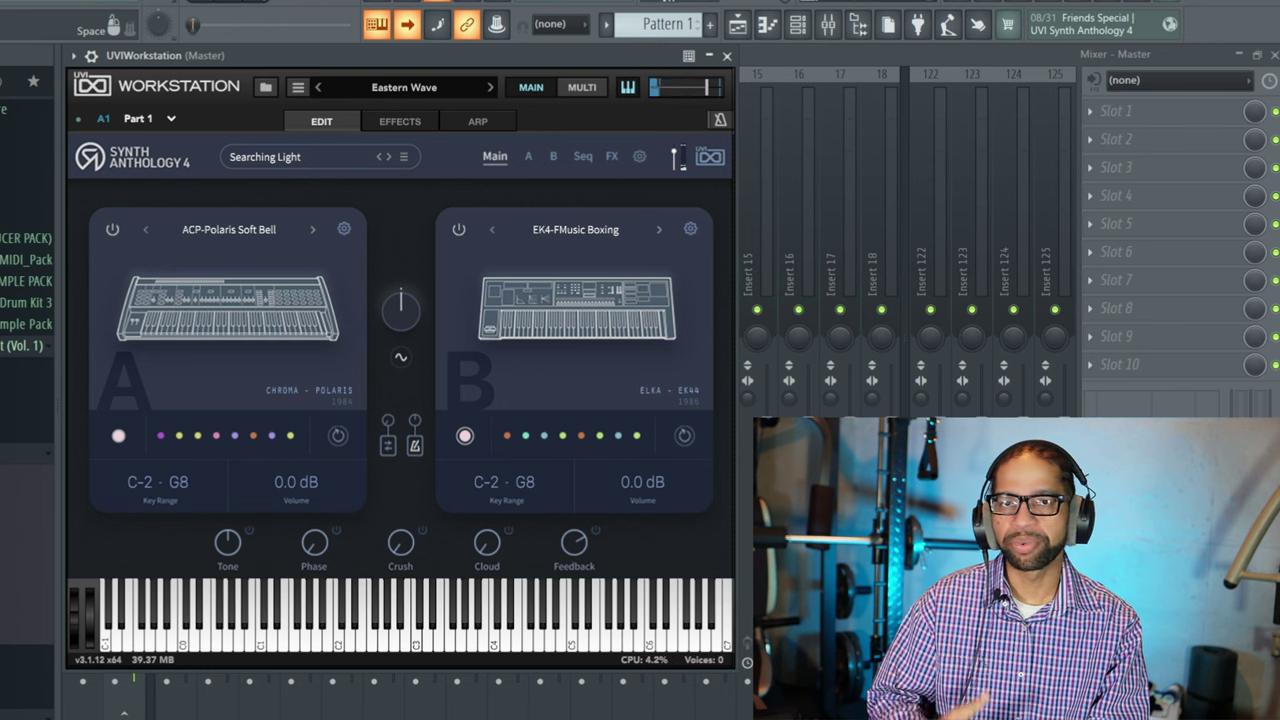
# Look through Synth Anthology 4's preset categories, such as Arpeggiated, Brass, Keyboard, Pluck and Pulses
pyautogui.click(273, 160)
pyautogui.moveTo(282, 232)
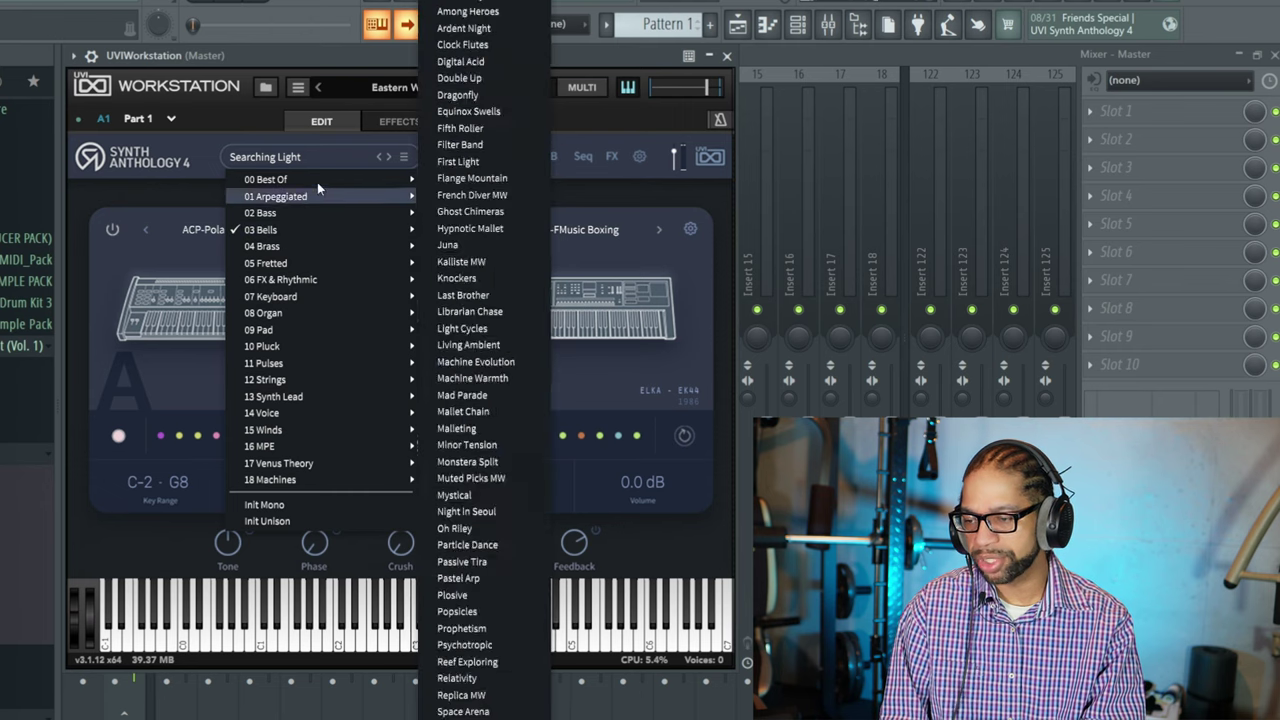
pyautogui.moveTo(318, 183)
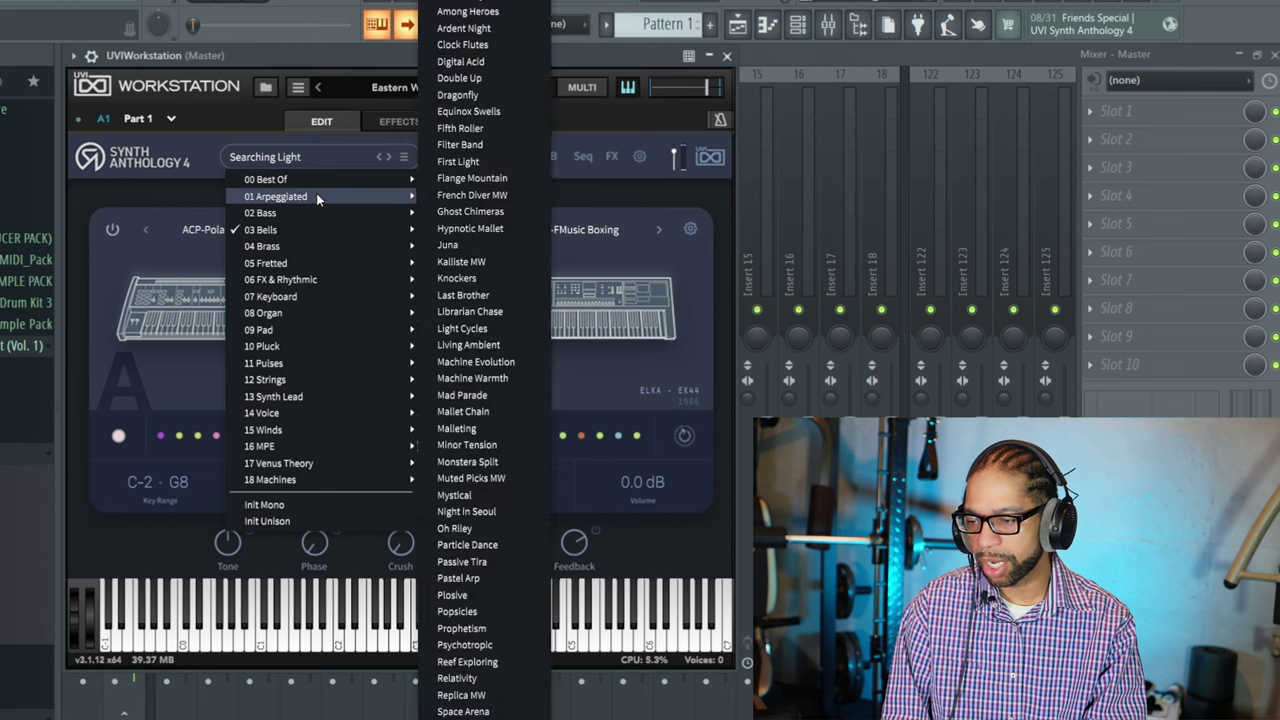
pyautogui.moveTo(305, 212)
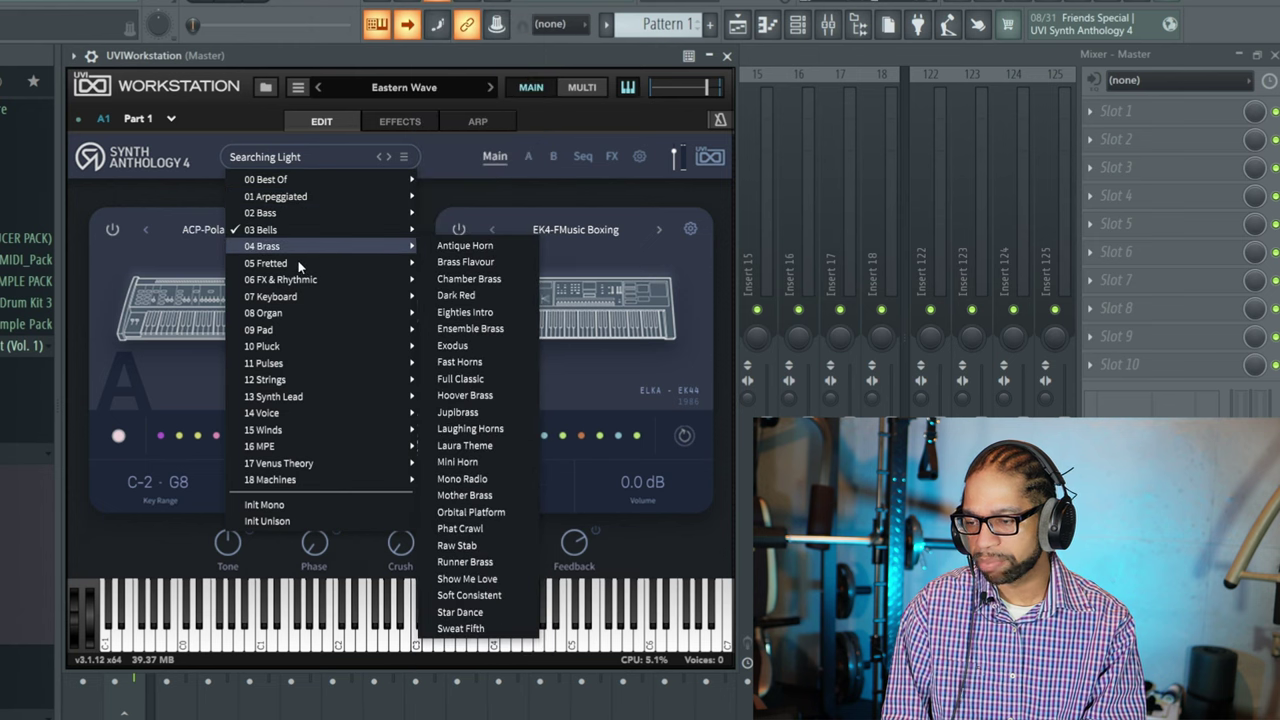
pyautogui.moveTo(298, 266)
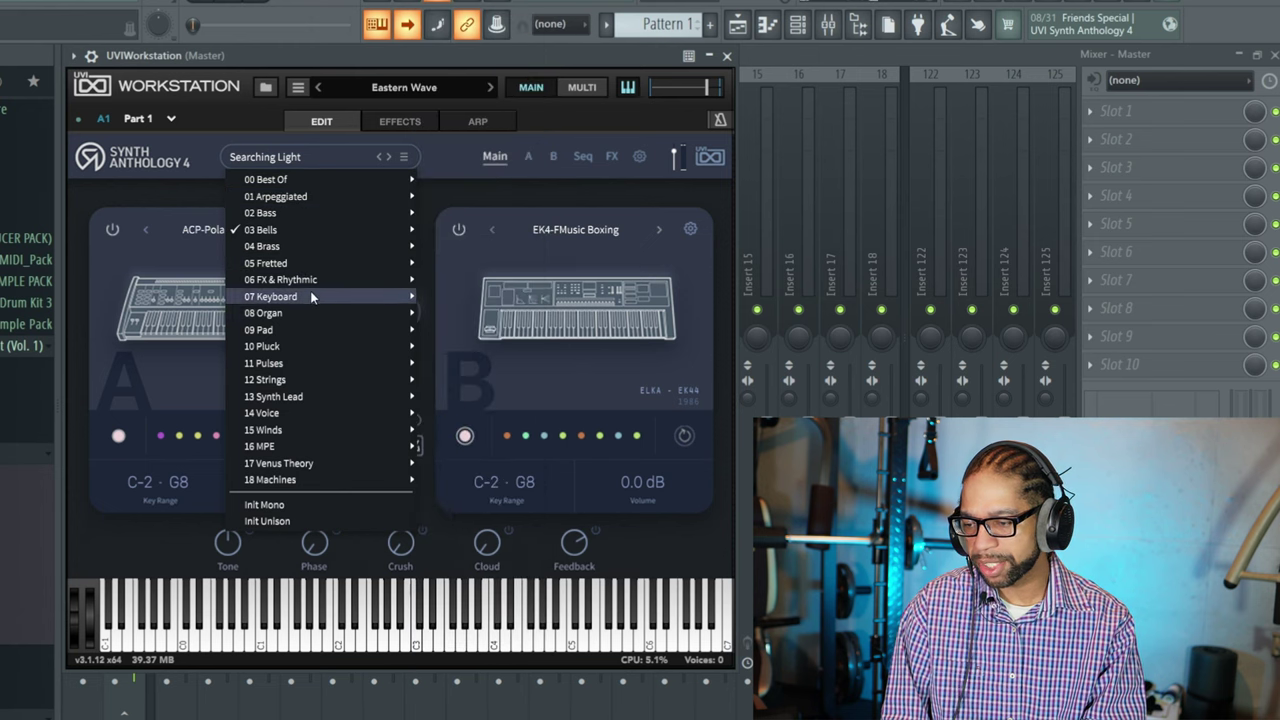
pyautogui.moveTo(305, 313)
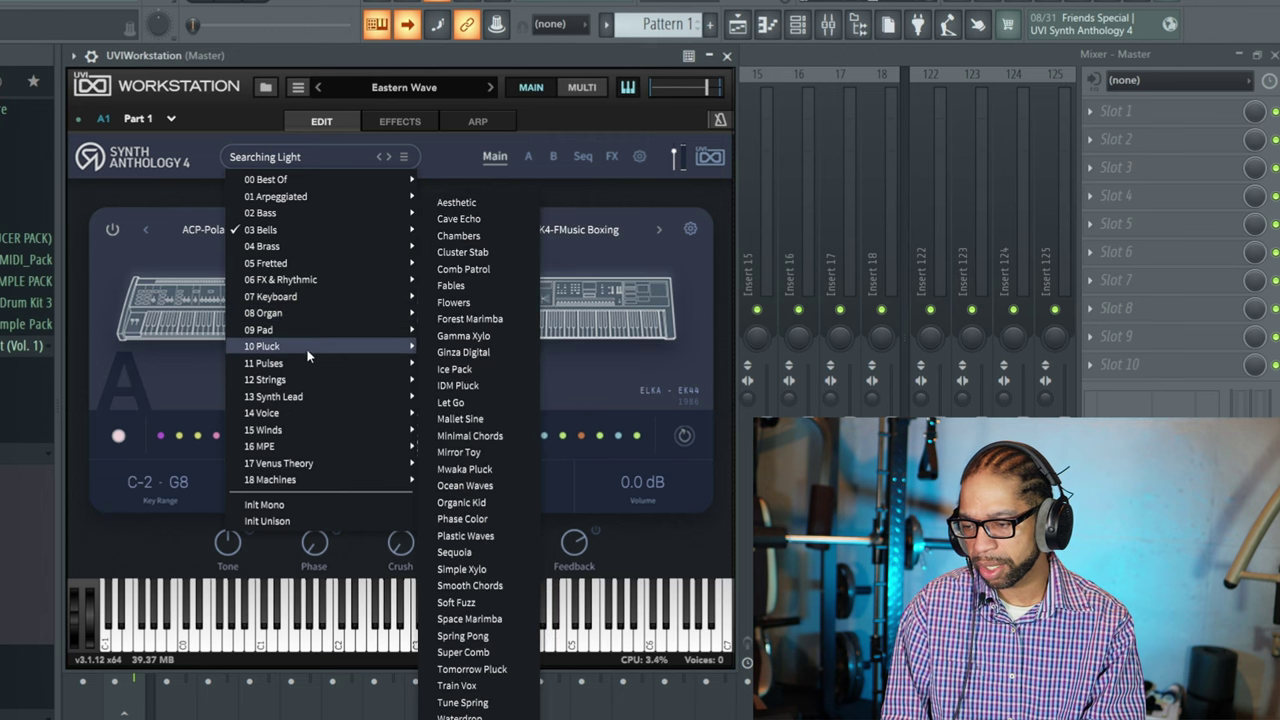
pyautogui.moveTo(304, 364)
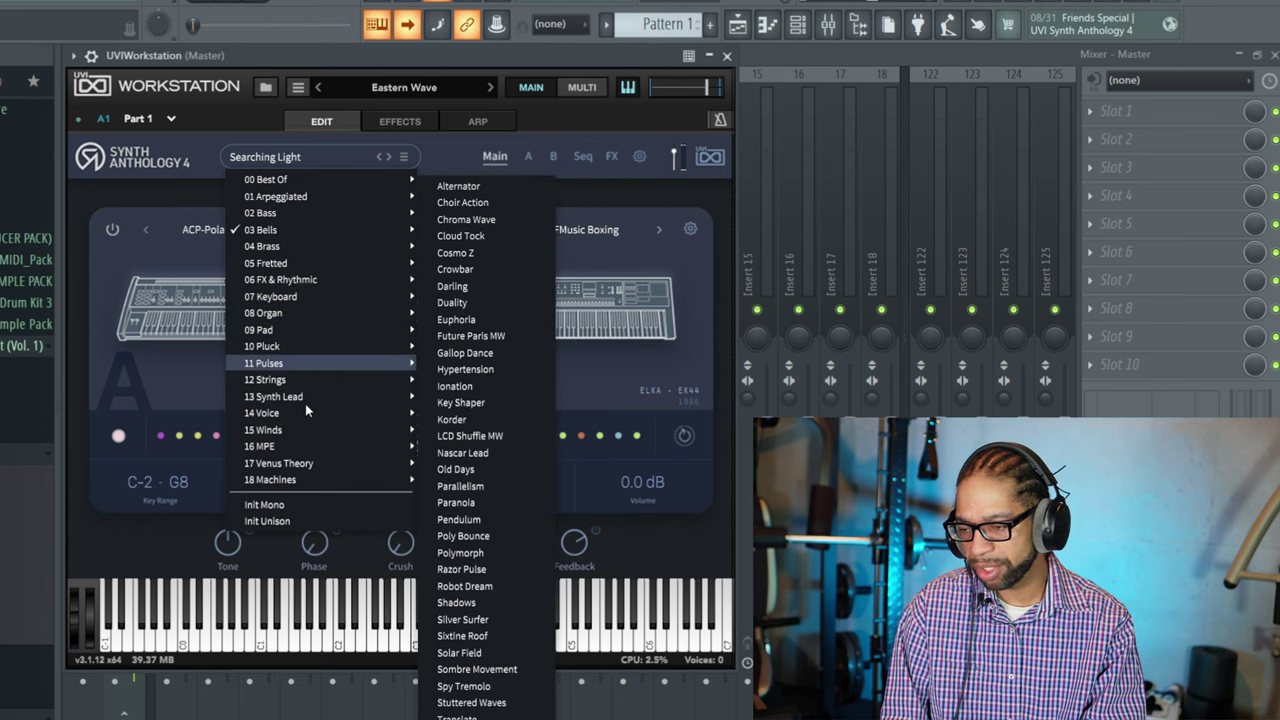
pyautogui.moveTo(305, 452)
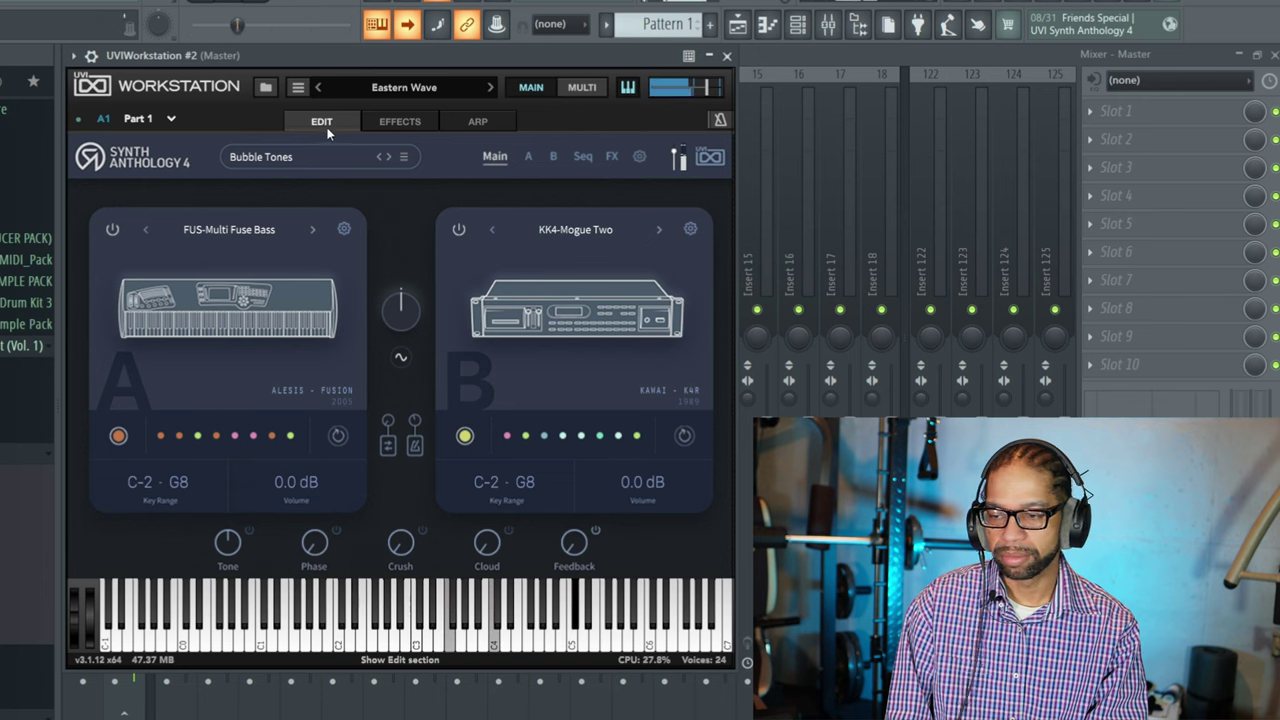
# Audition the presets Bubbletea, Celestina, Chop Tines, Chroma Sea and Classic Trance MW in UVIWorkstation #2 during playback
pyautogui.click(388, 156)
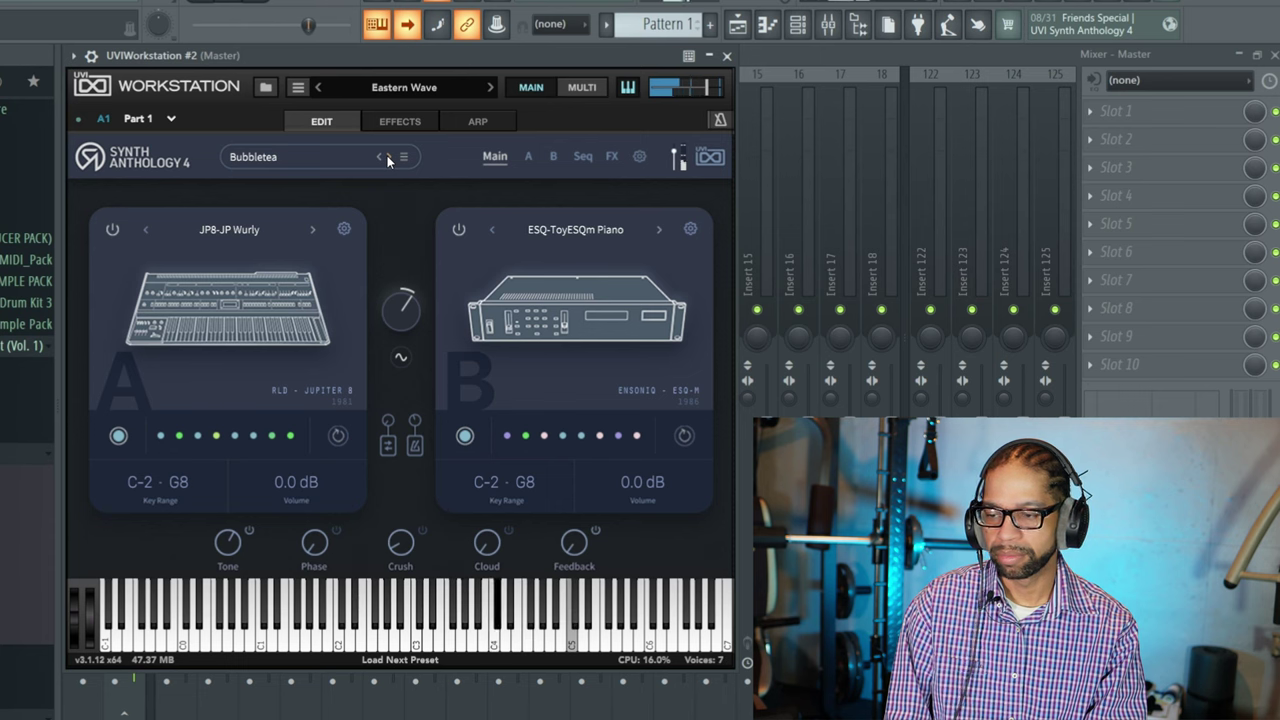
pyautogui.click(387, 156)
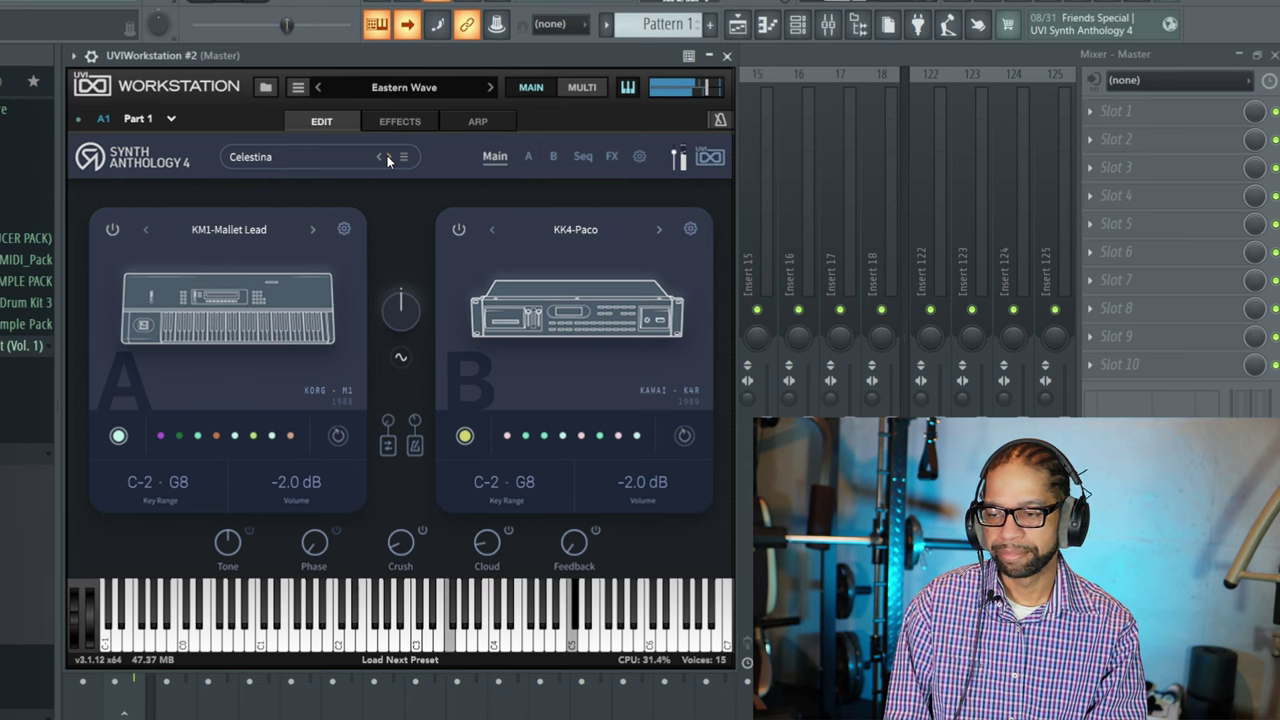
pyautogui.click(388, 158)
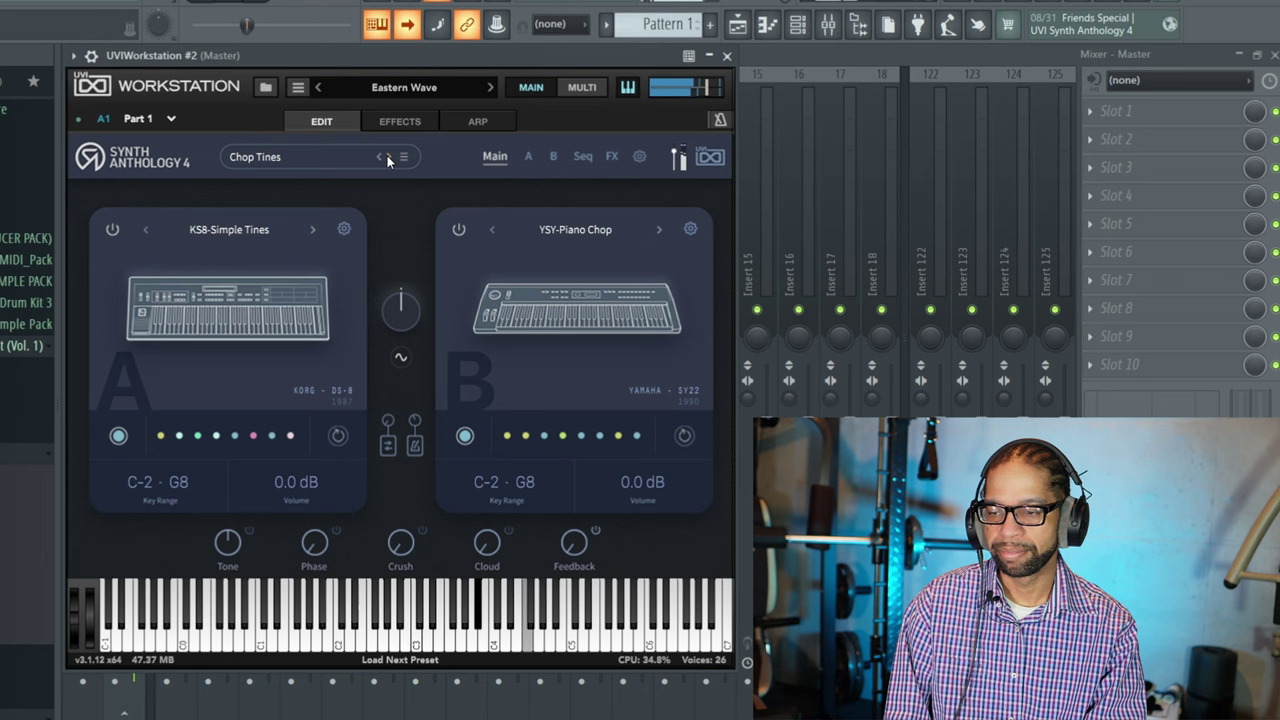
pyautogui.click(388, 160)
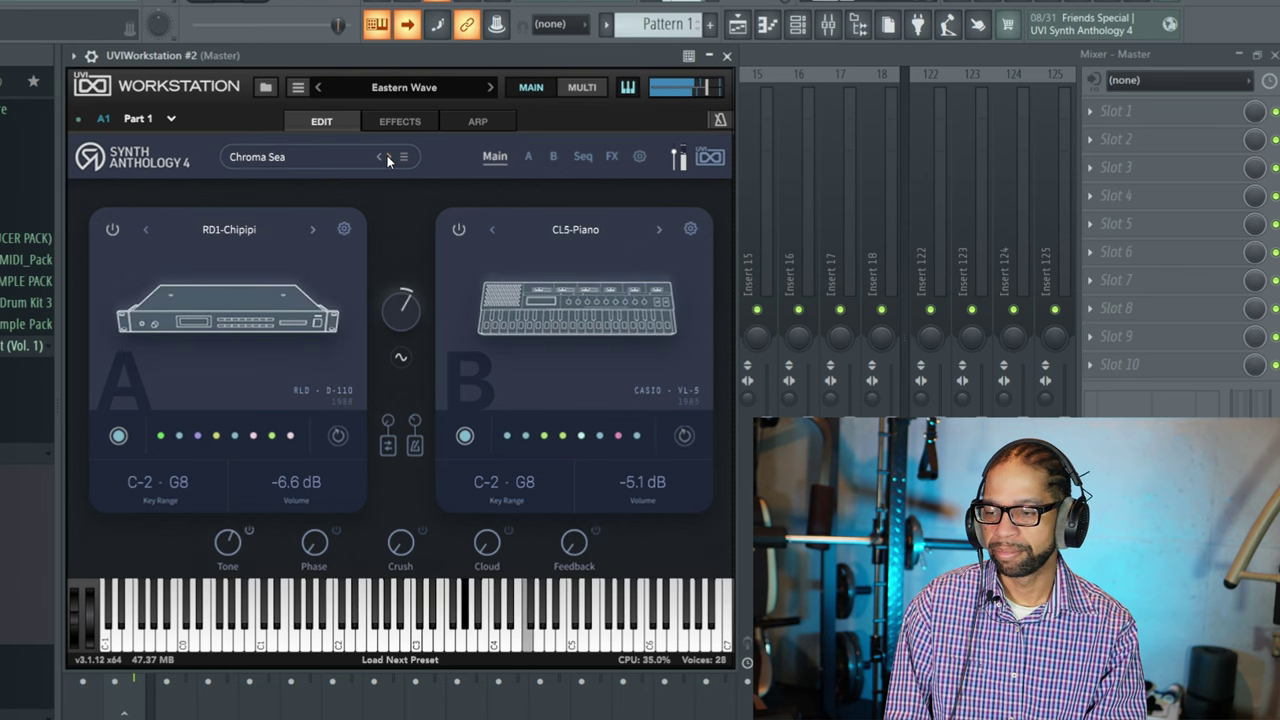
pyautogui.click(388, 160)
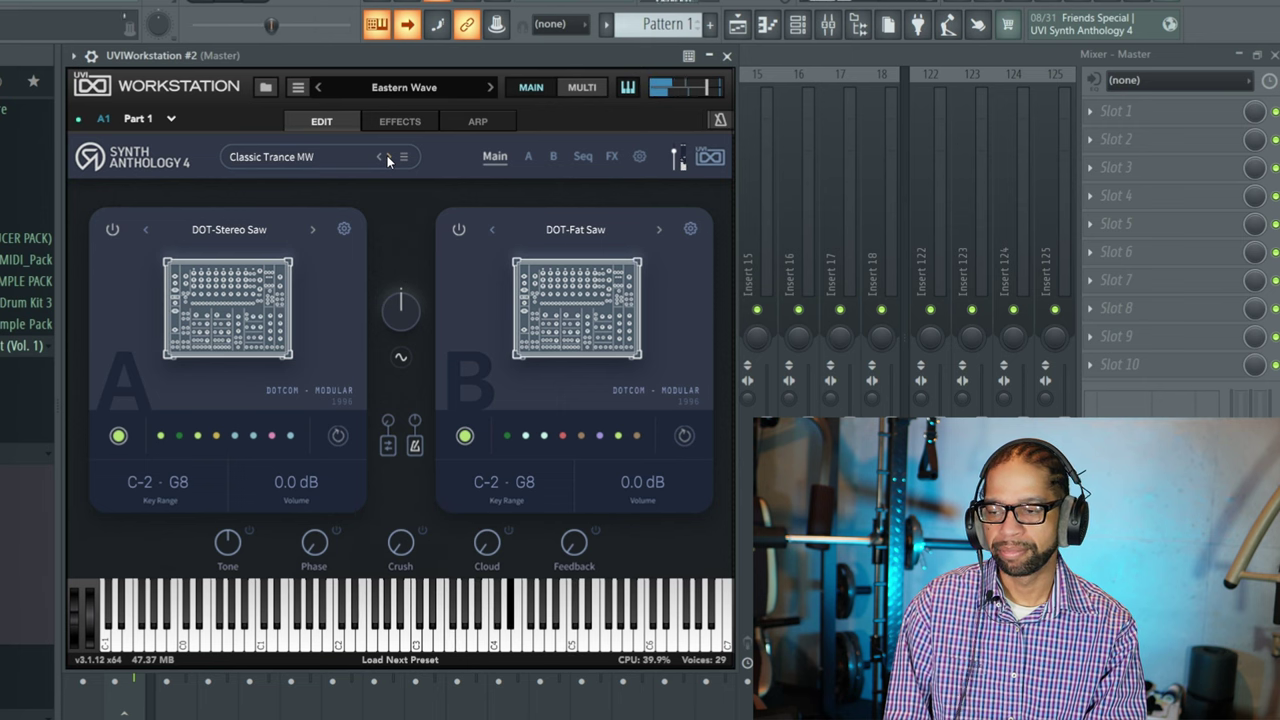
# Audition the presets Cloud Grand, Copper Piano, Corvette Eighties, Crow Village and Deep Noise during playback
pyautogui.click(388, 160)
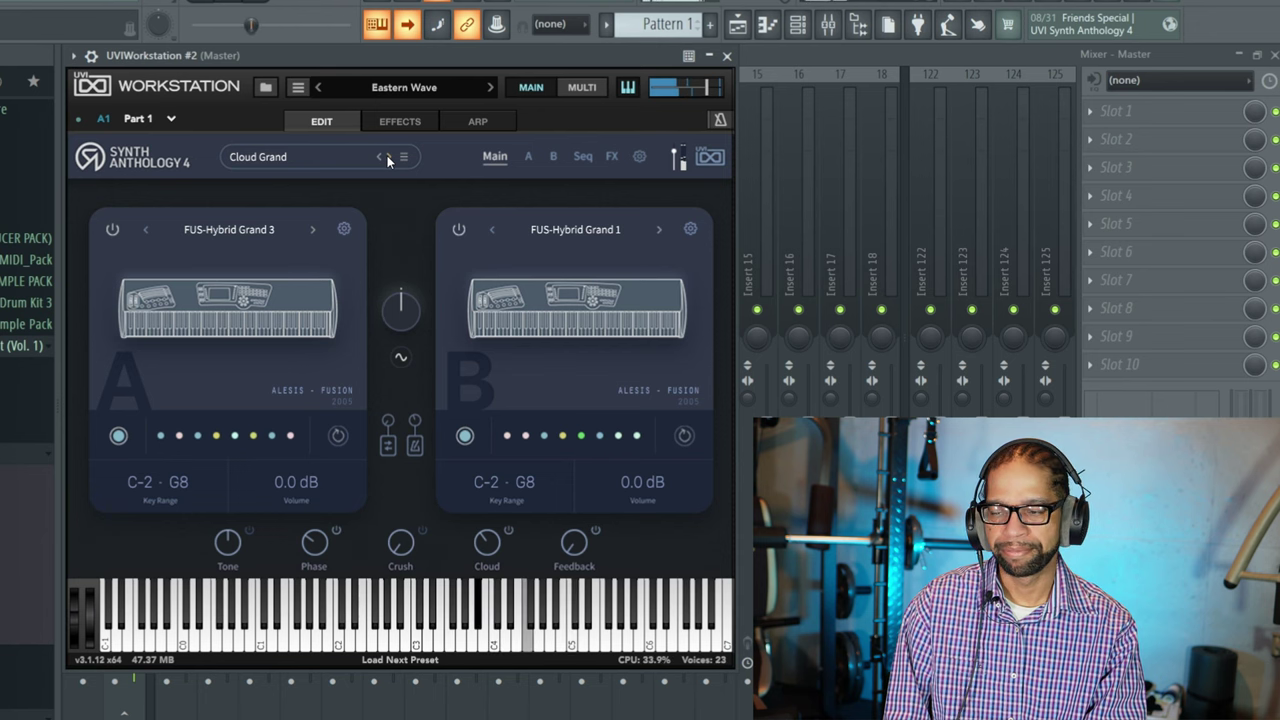
pyautogui.click(388, 160)
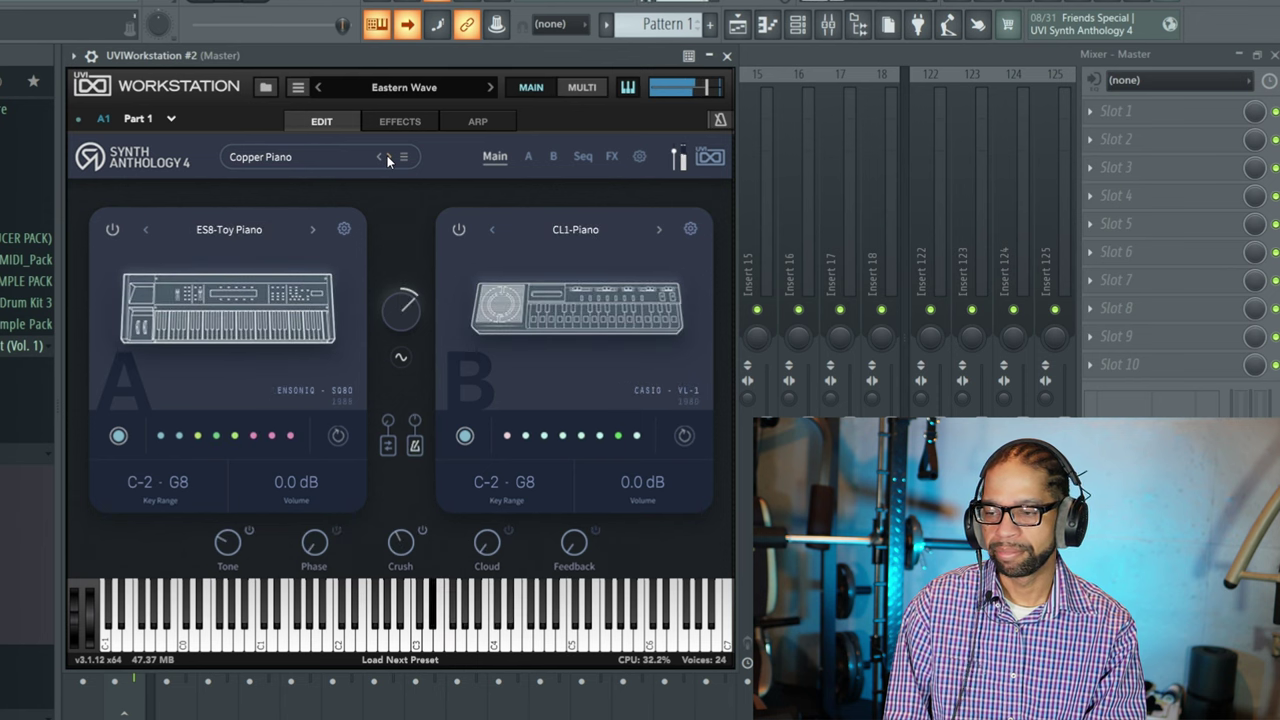
pyautogui.click(388, 160)
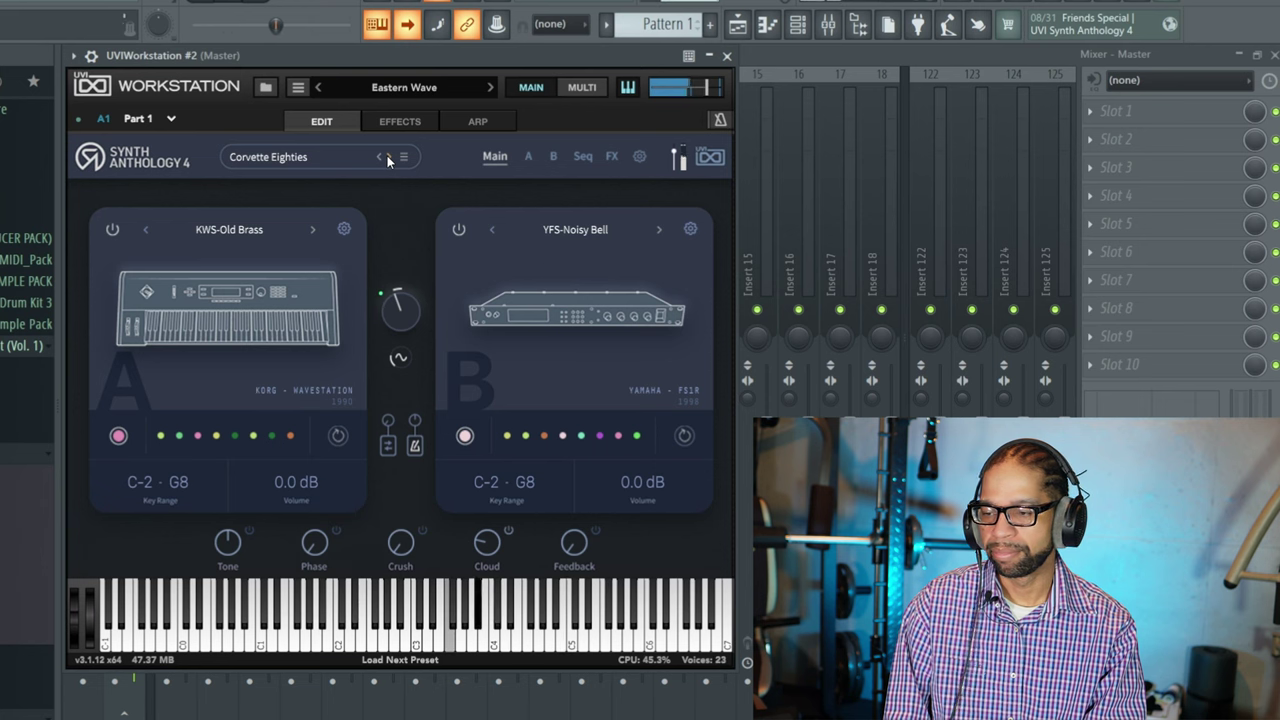
pyautogui.click(388, 160)
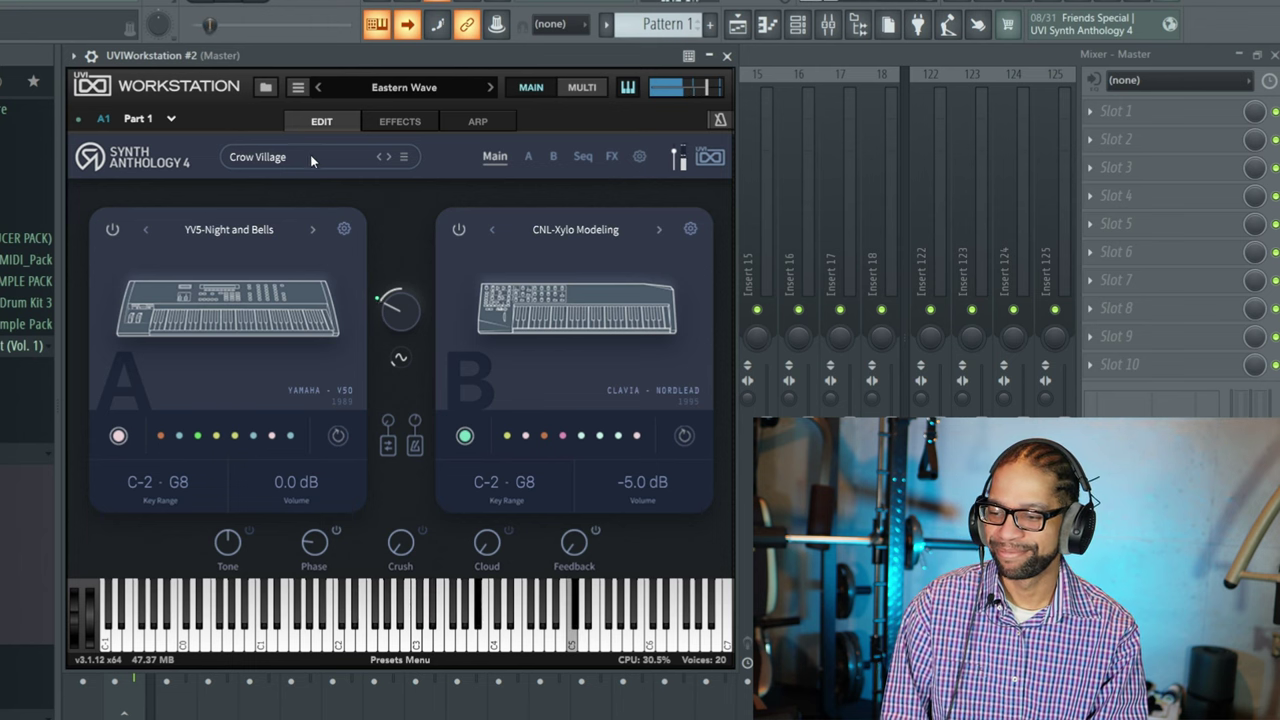
pyautogui.click(389, 158)
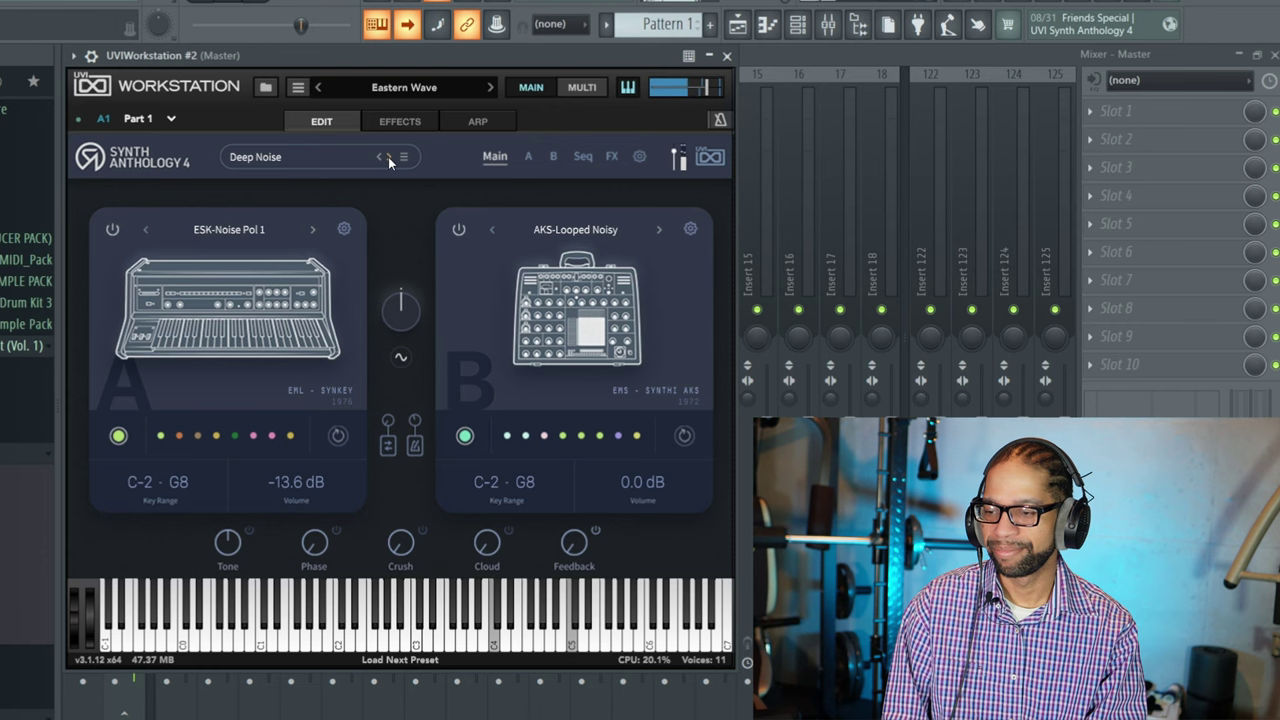
# Audition the presets Digital Castle, Digital Shadow, Distance and East Love during playback
pyautogui.click(389, 158)
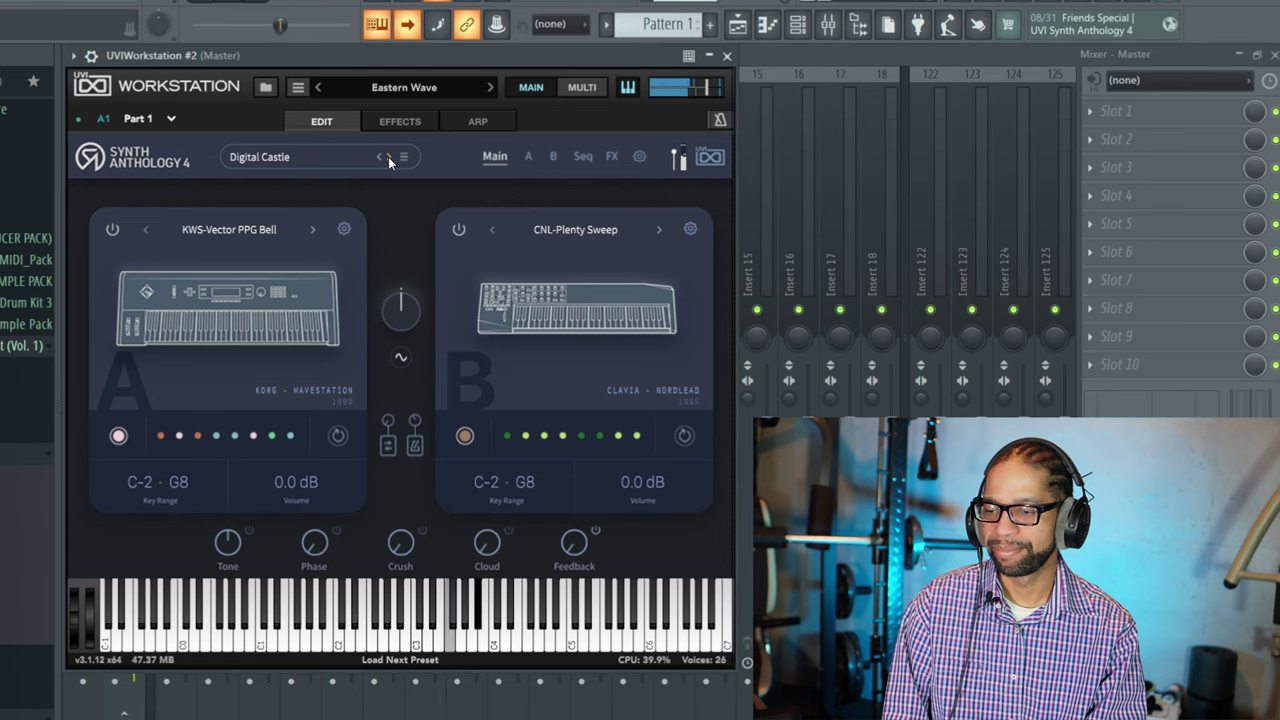
pyautogui.click(389, 158)
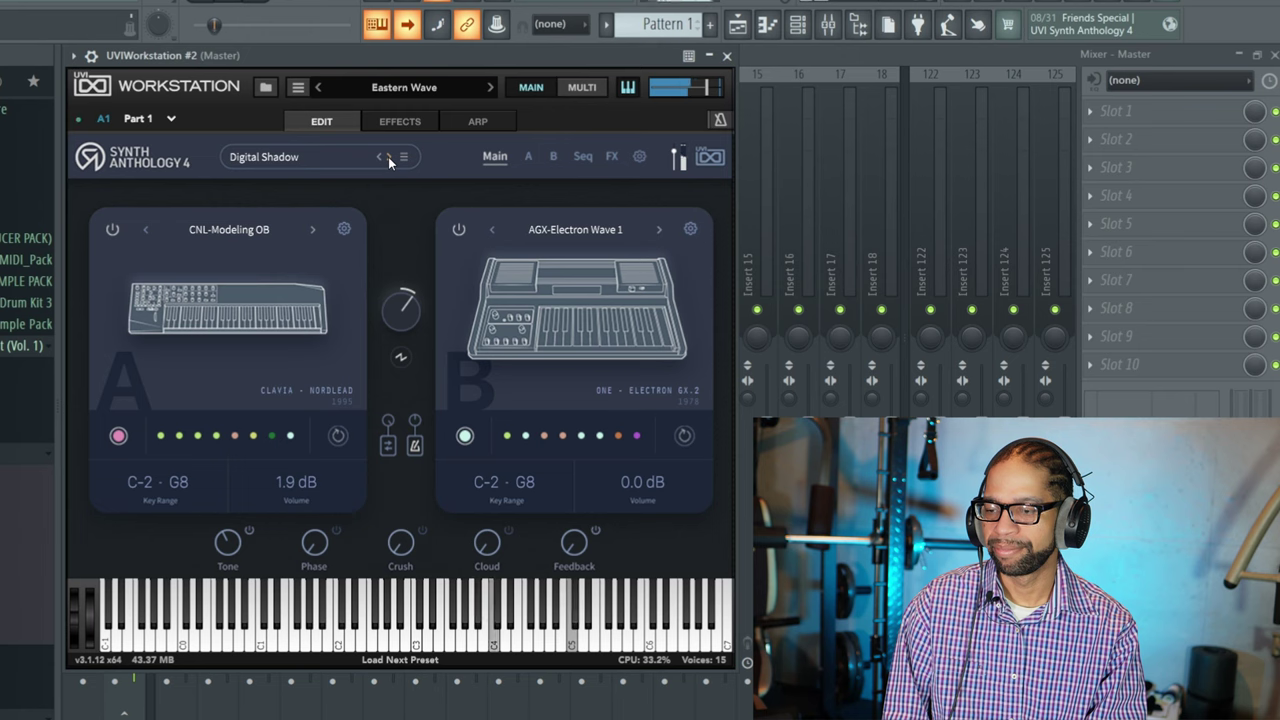
pyautogui.click(389, 158)
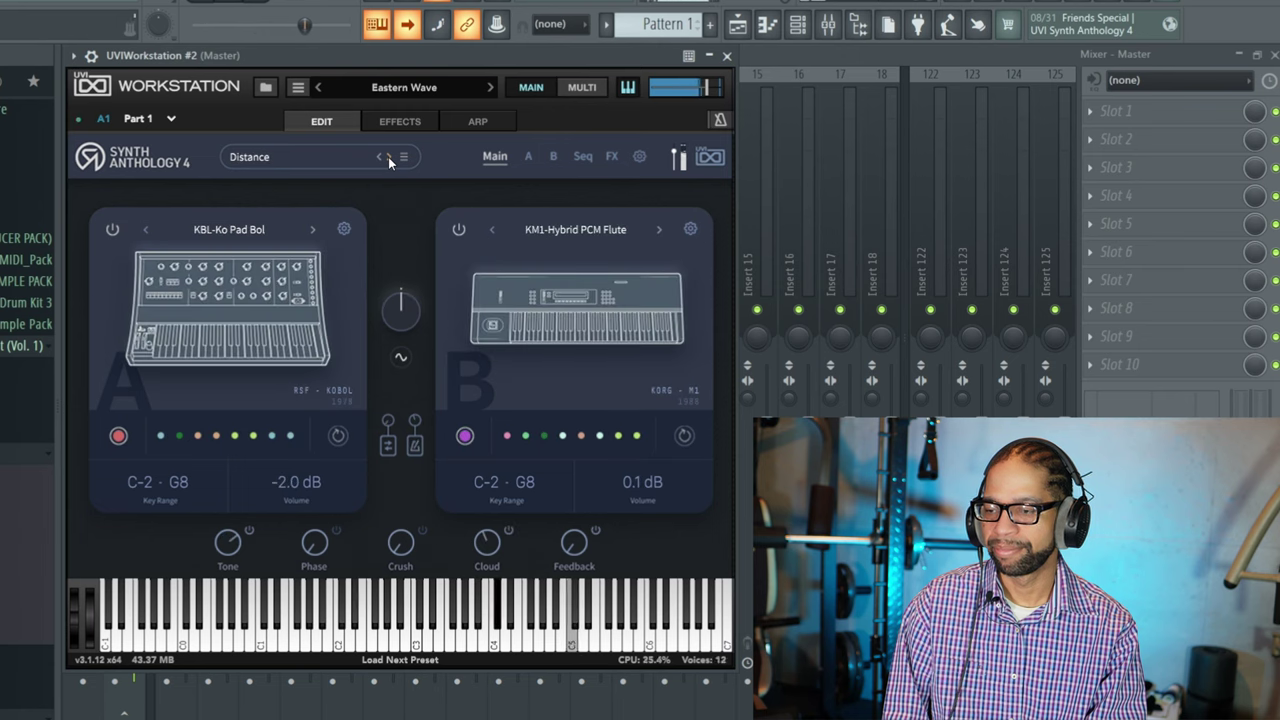
pyautogui.click(389, 158)
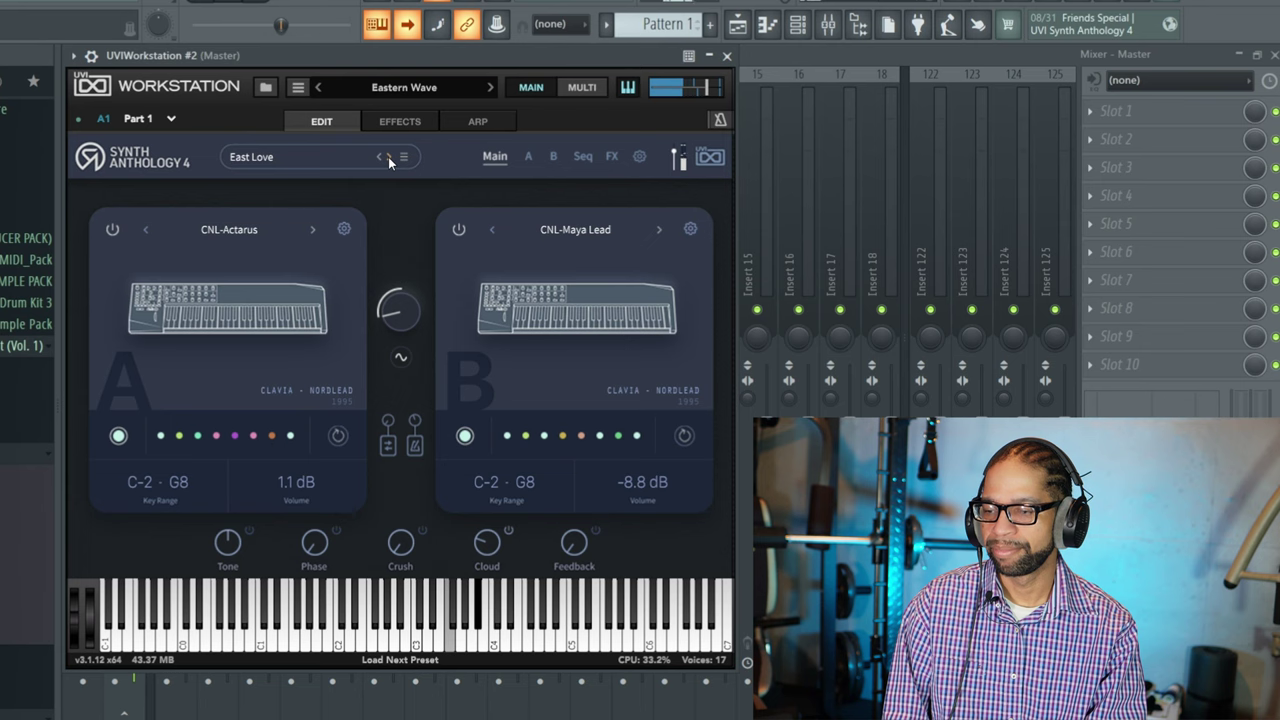
# Load the Evolution Keys preset, turn on modulation for the mix between layers A and B, and adjust the mix
pyautogui.click(389, 158)
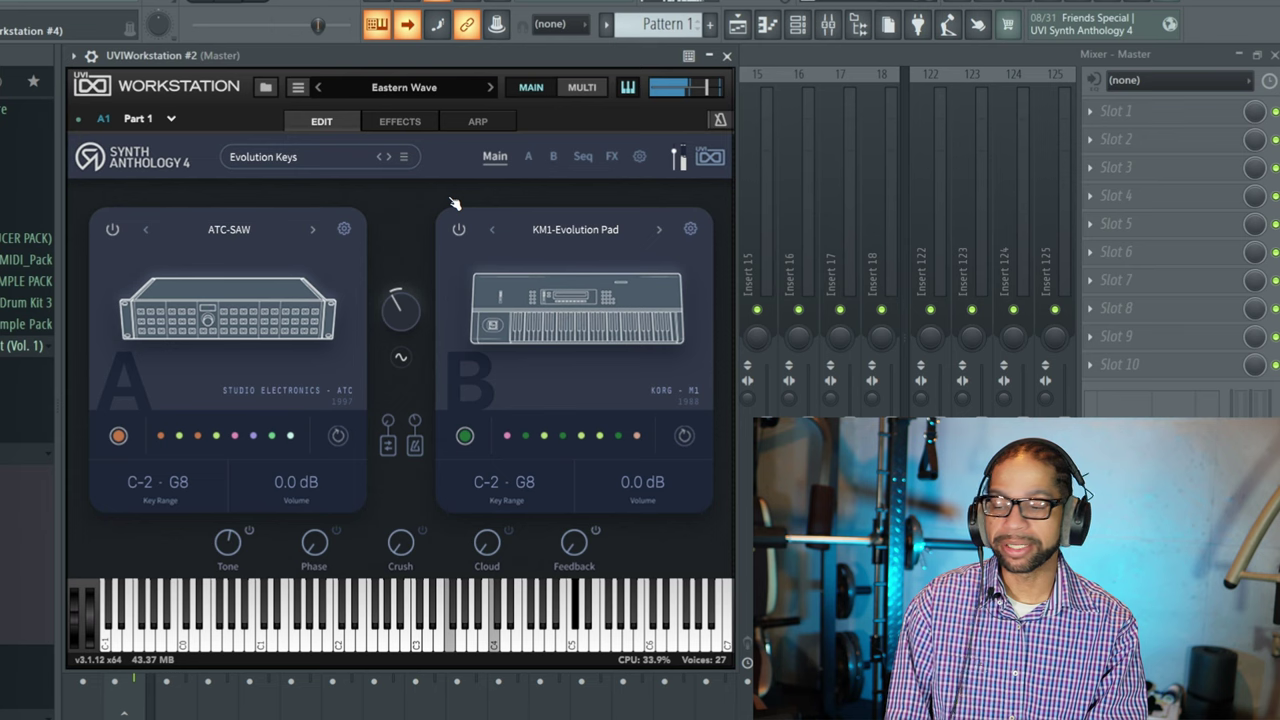
pyautogui.moveTo(401, 357)
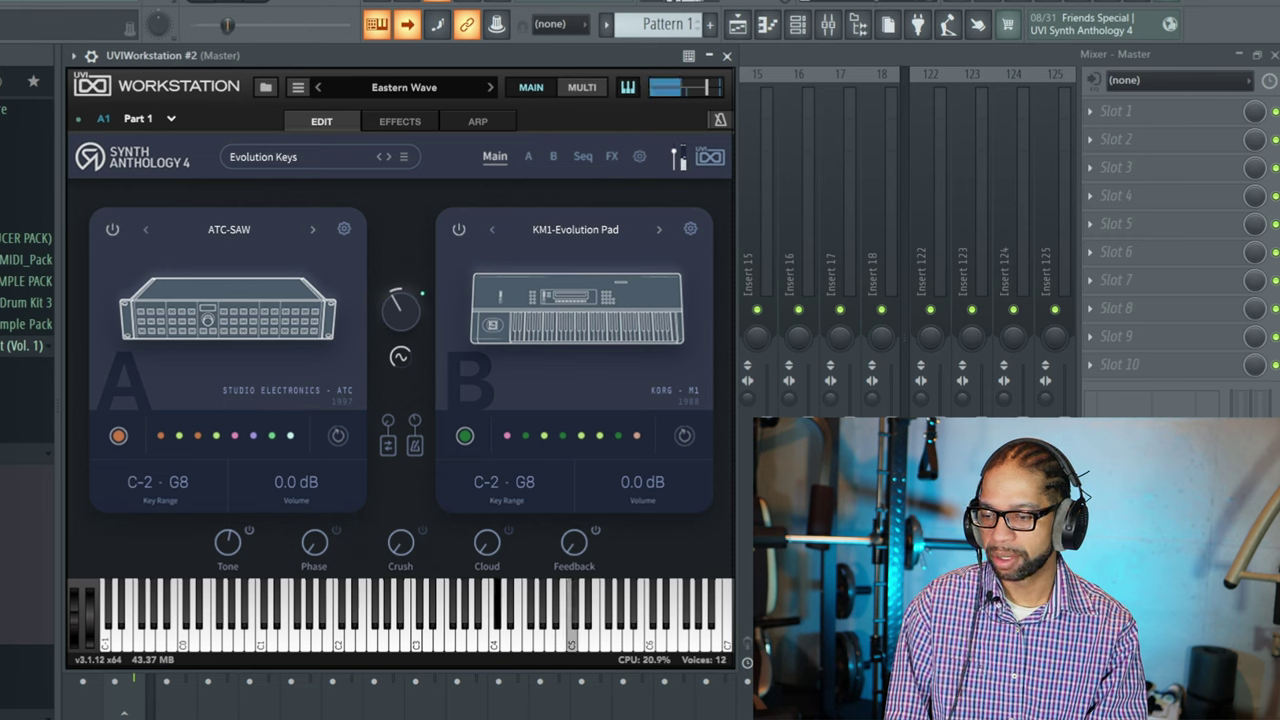
pyautogui.moveTo(399, 305); pyautogui.dragTo(400, 295)
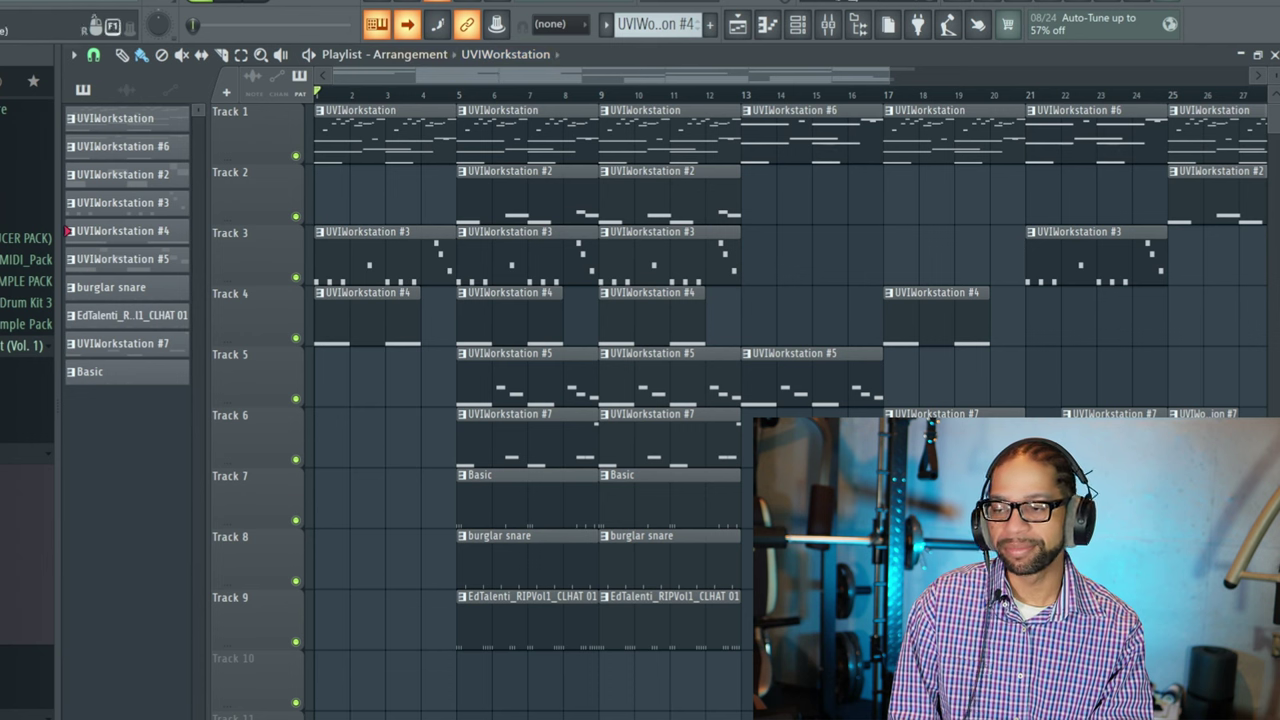
# Play the playlist arrangement from the start and stop it at about bar 18
pyautogui.press('space')
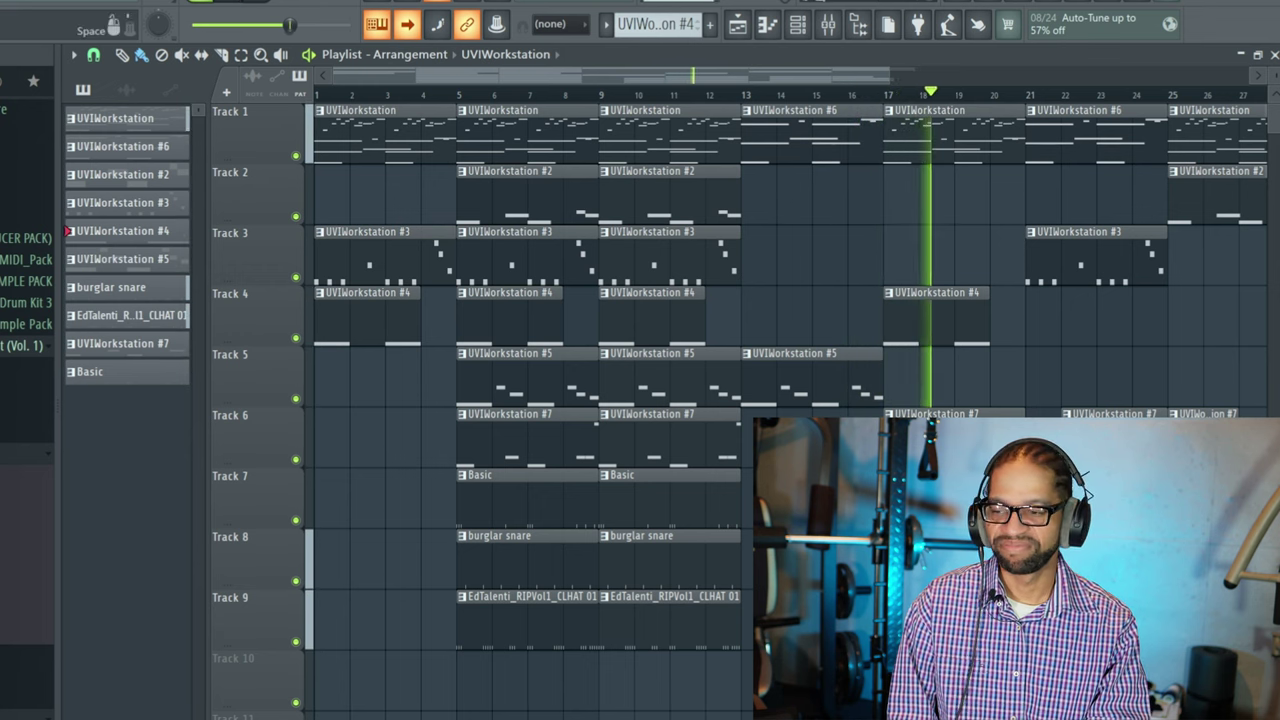
pyautogui.press('space')
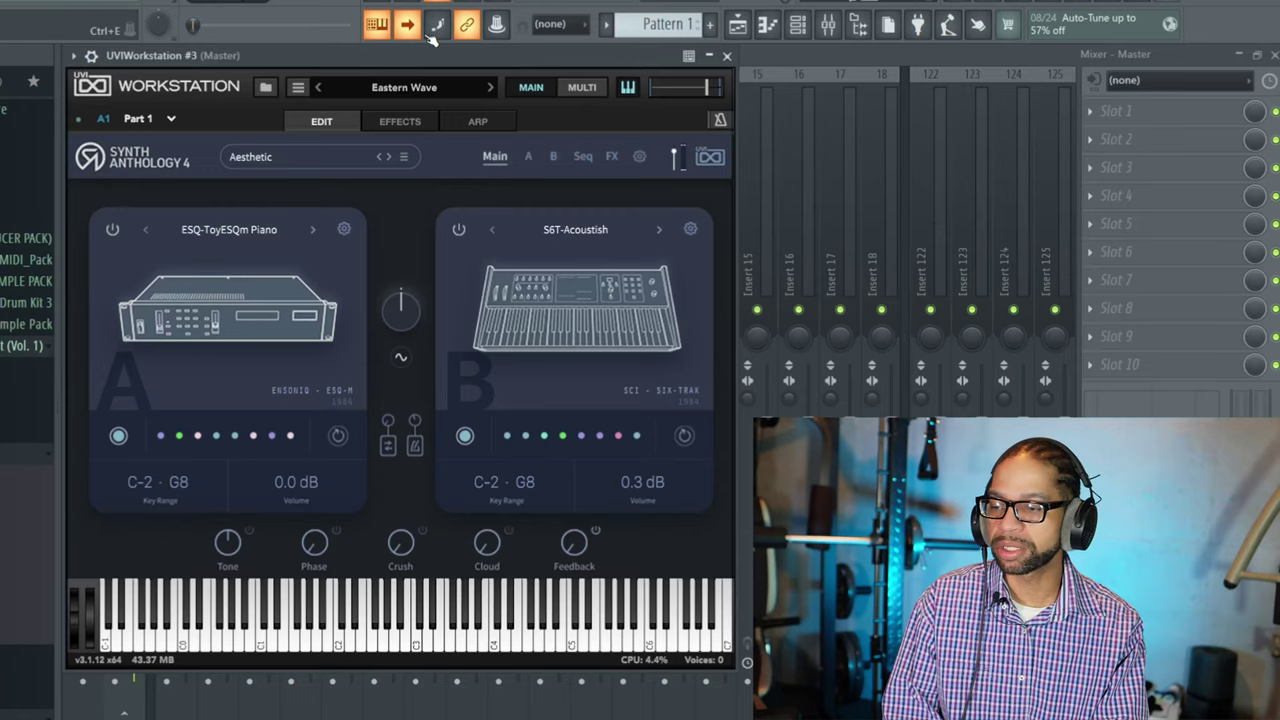
# Audition the presets Aesthetic, Cave Echo, Chambers, Cluster Stab and Comb Patrol in UVIWorkstation #3 during playback
pyautogui.press('space')
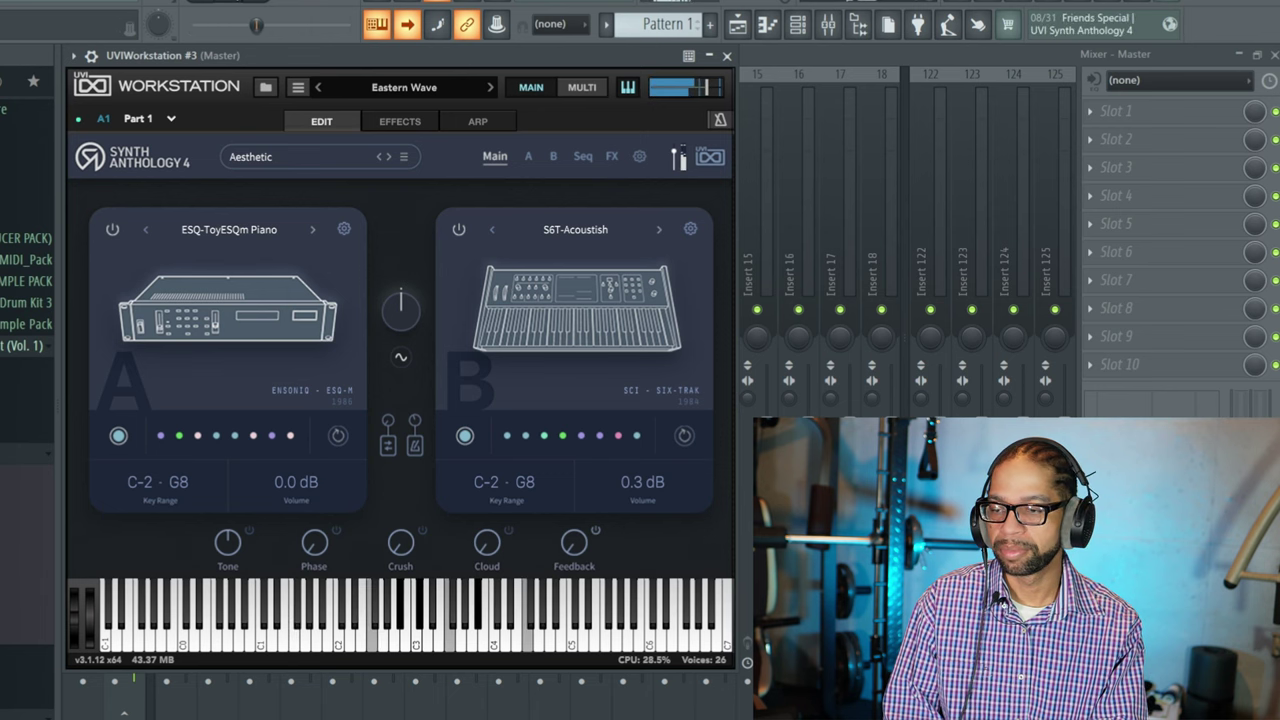
pyautogui.click(390, 158)
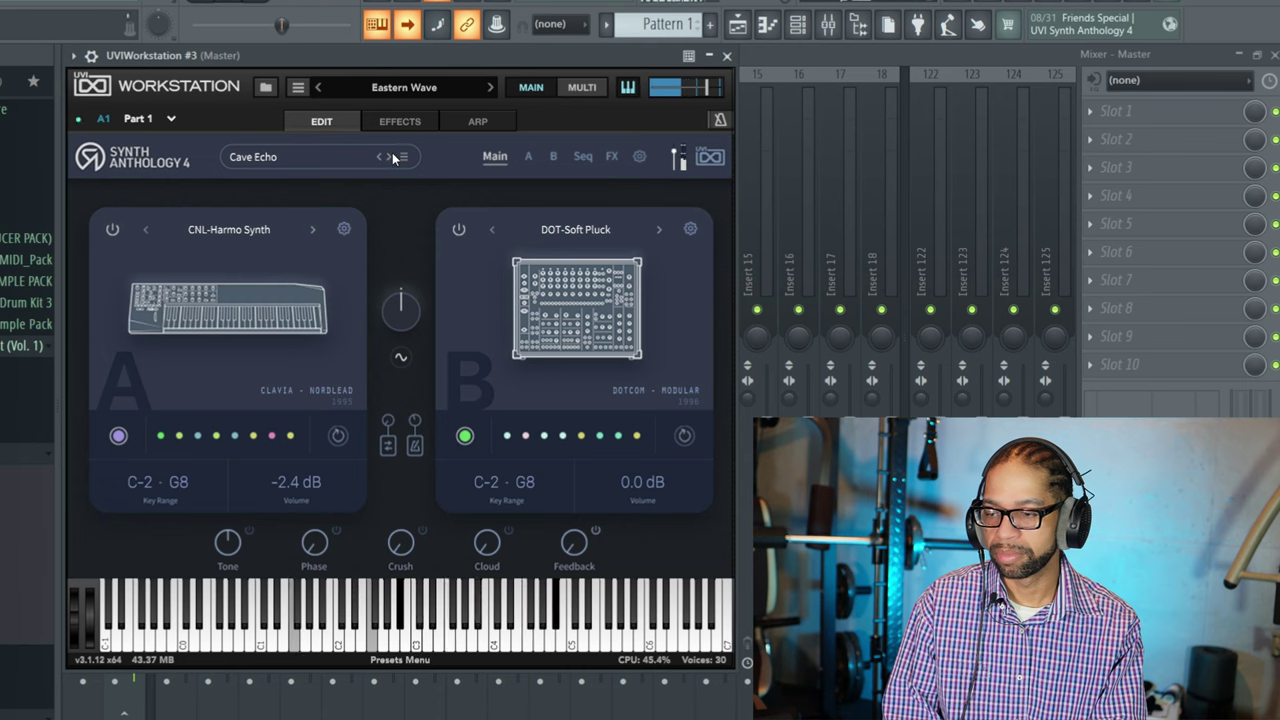
pyautogui.click(388, 157)
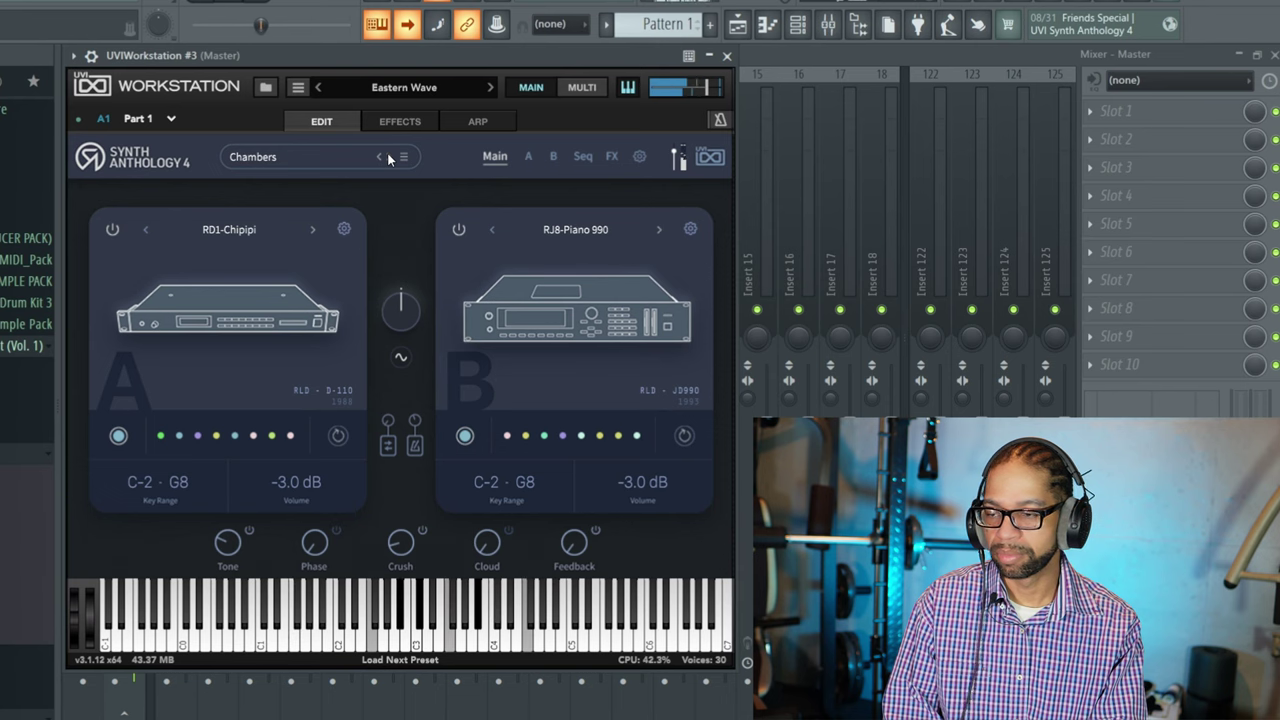
pyautogui.click(388, 157)
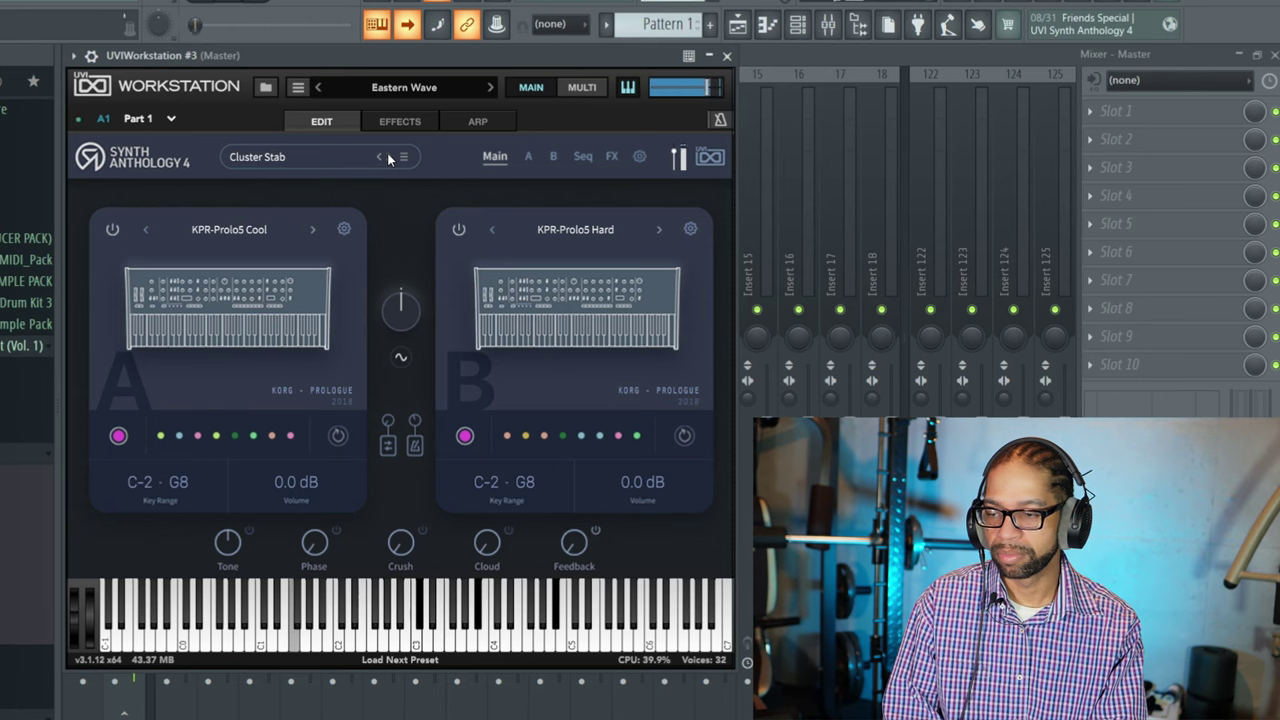
pyautogui.click(388, 157)
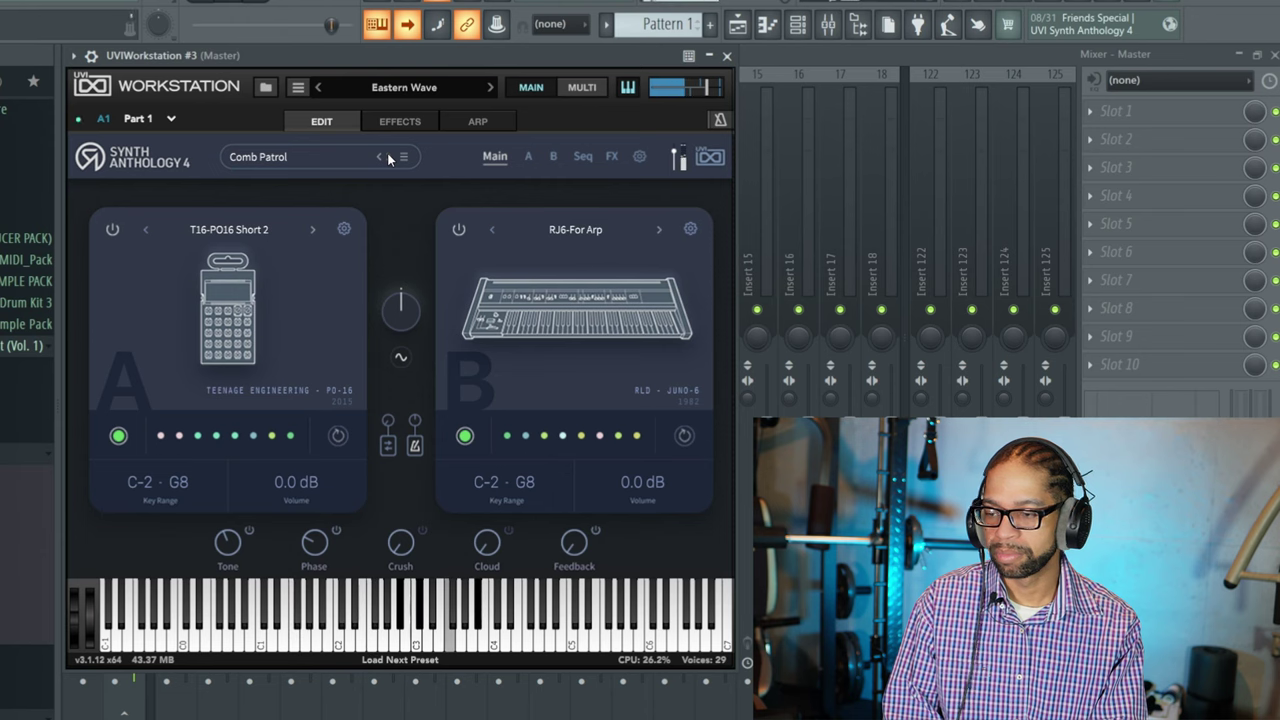
# Audition the presets Fables, Flowers, Forest Marimba, Gamma Xylo and Ginza Digital during playback
pyautogui.click(388, 157)
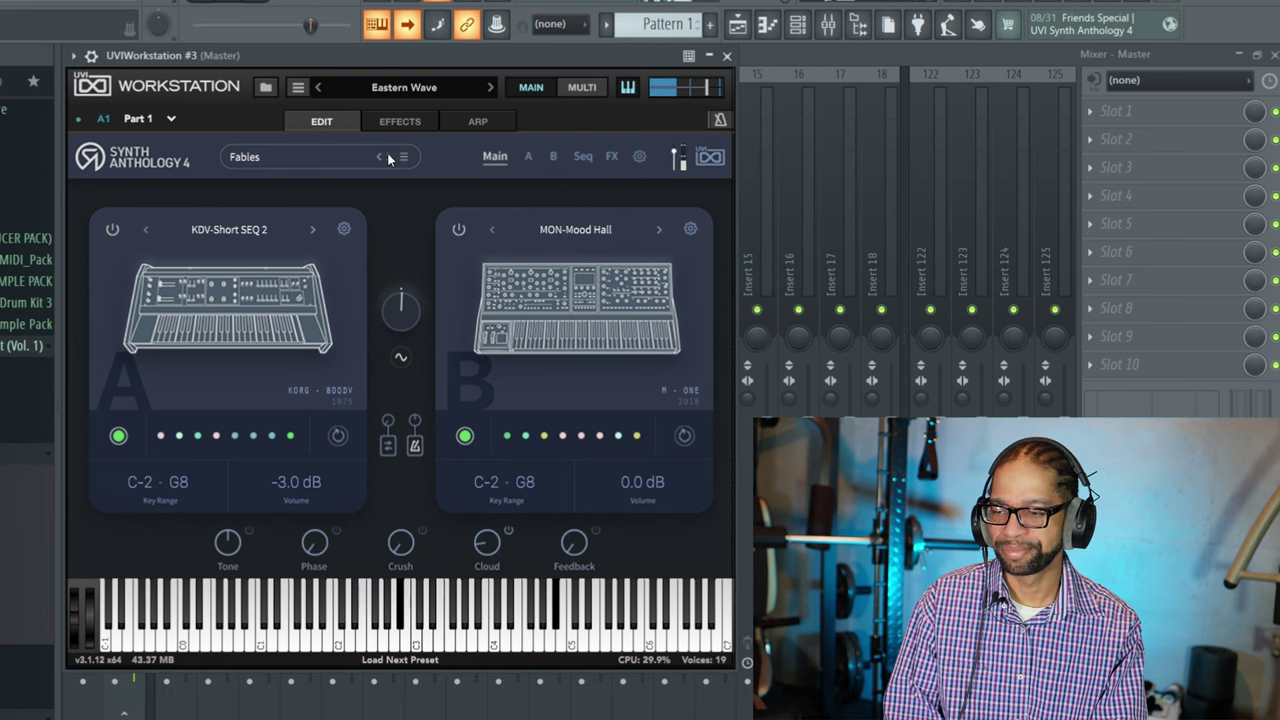
pyautogui.click(388, 157)
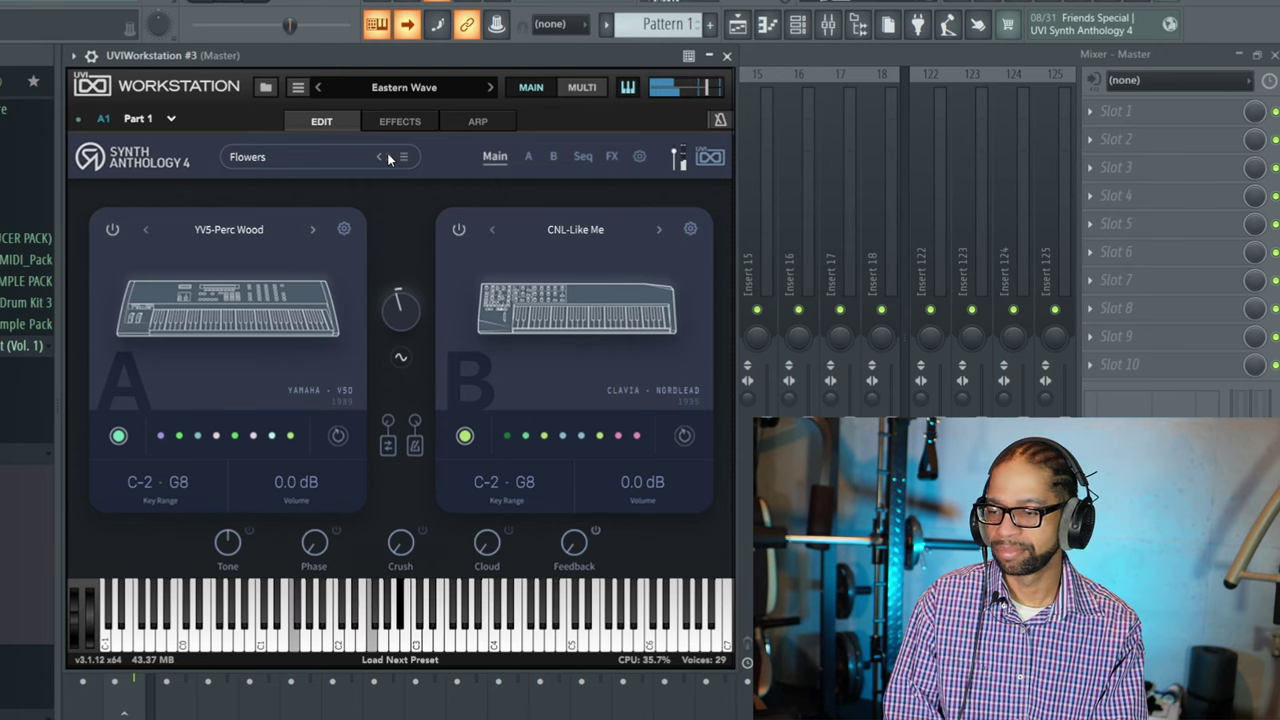
pyautogui.click(388, 157)
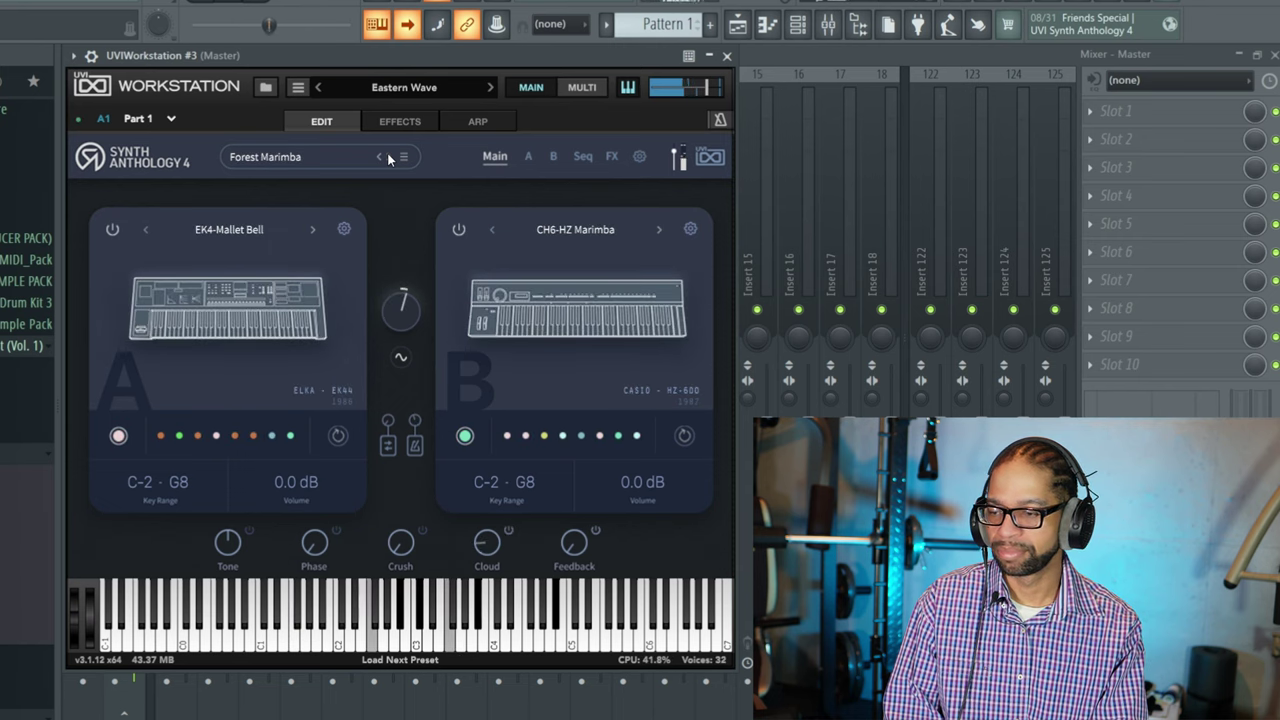
pyautogui.click(388, 157)
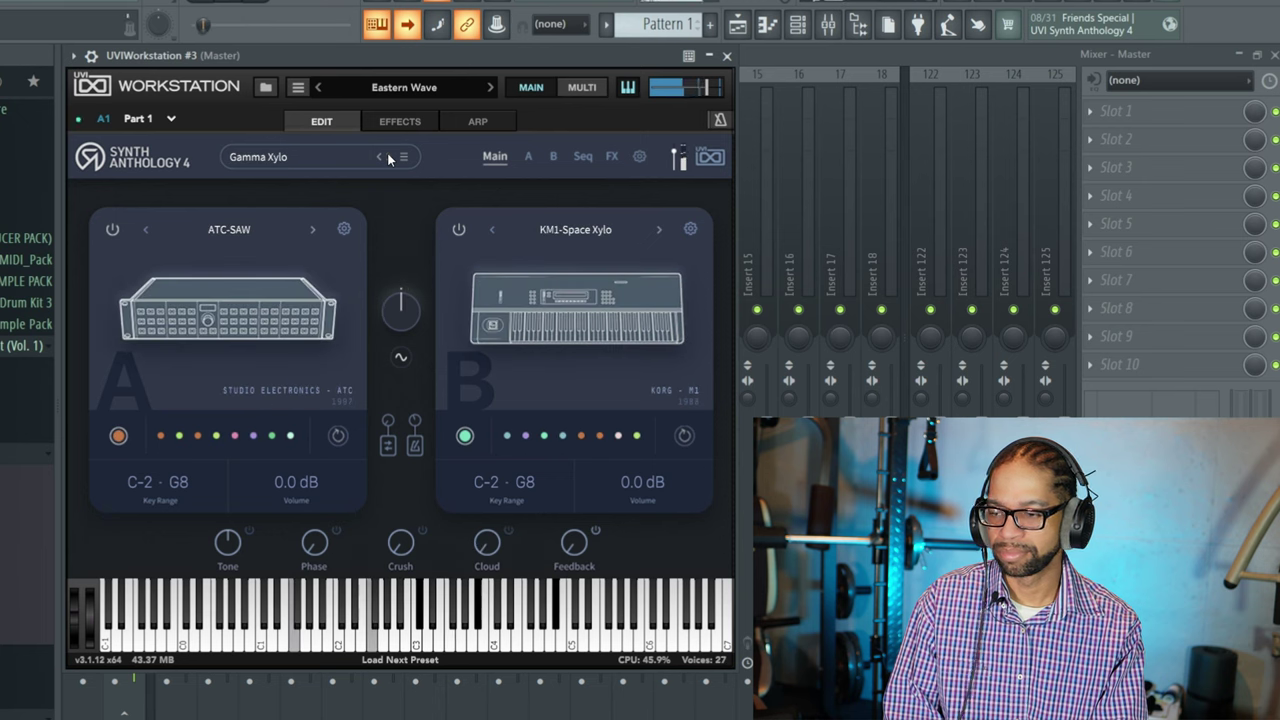
pyautogui.click(388, 157)
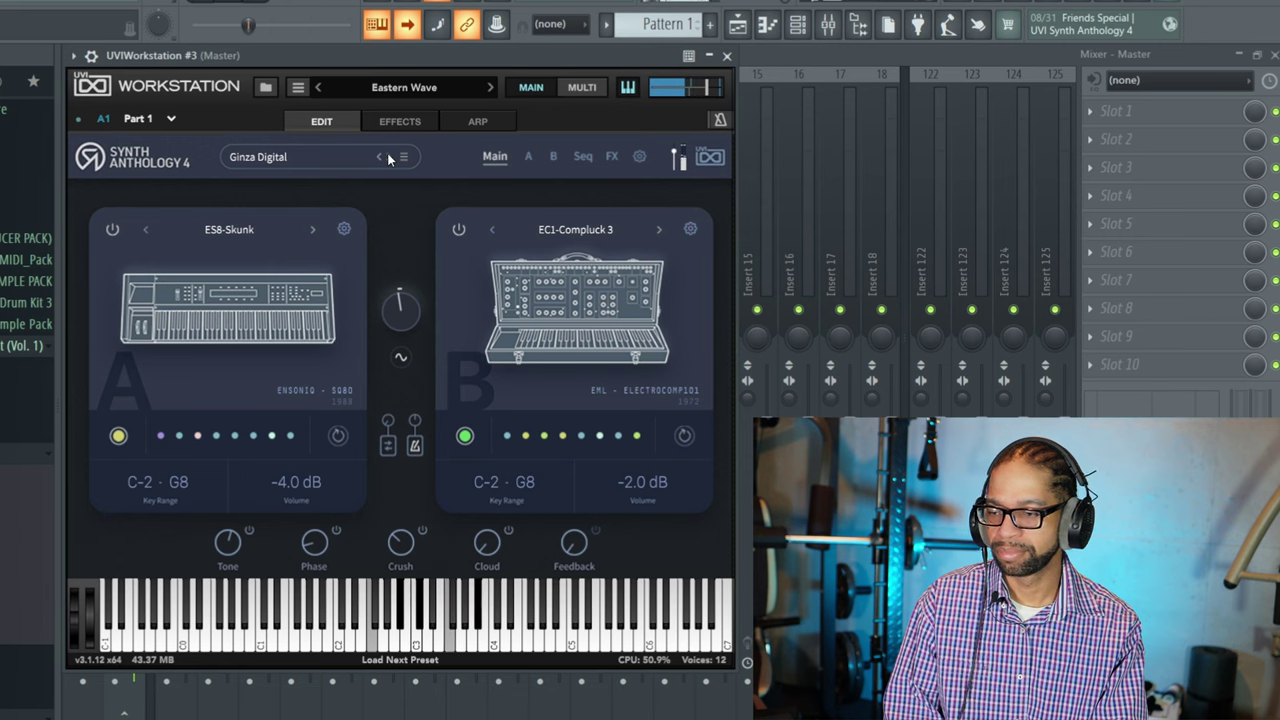